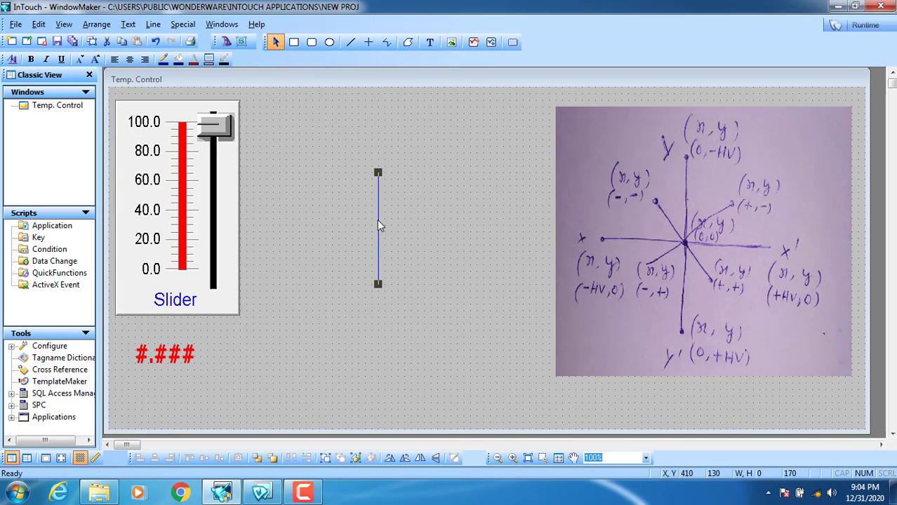
Inspect the CCW and CW rotation fields in the vertical line's Orientation link and leave it without applying.
double_click(378, 224)
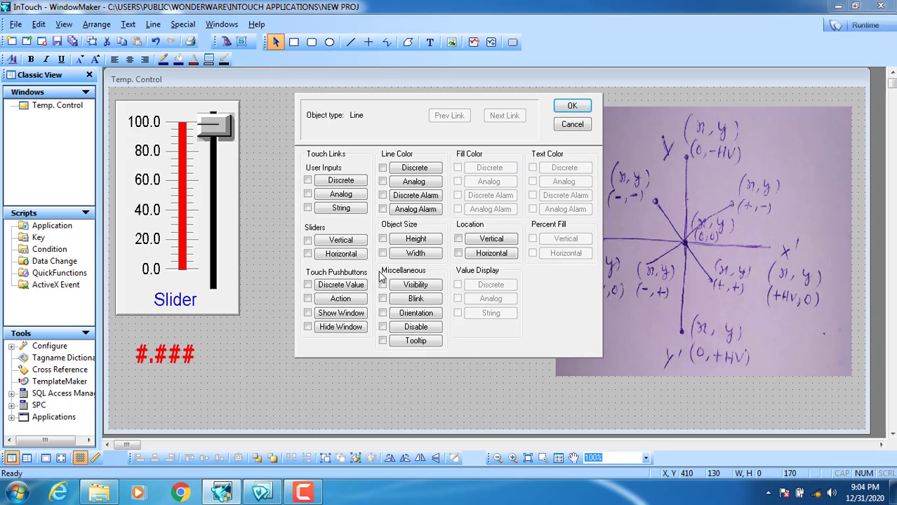
left_click(416, 315)
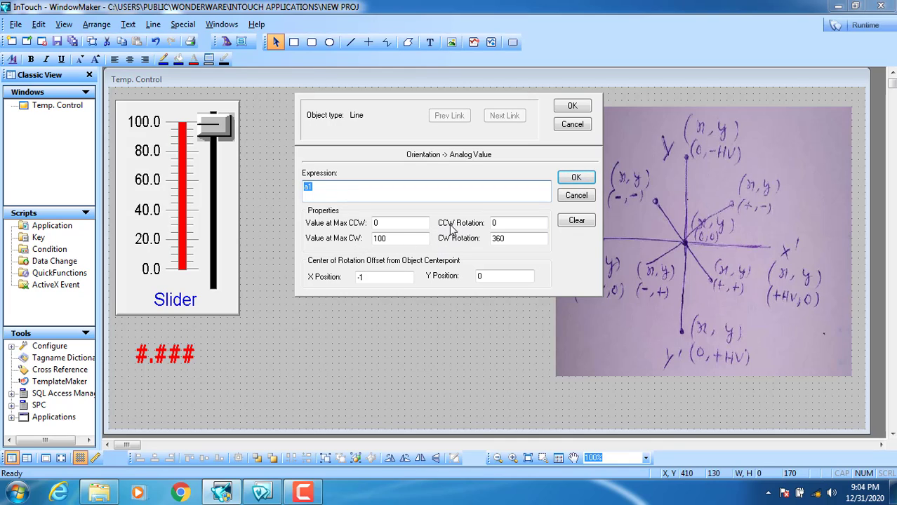
left_click(505, 223)
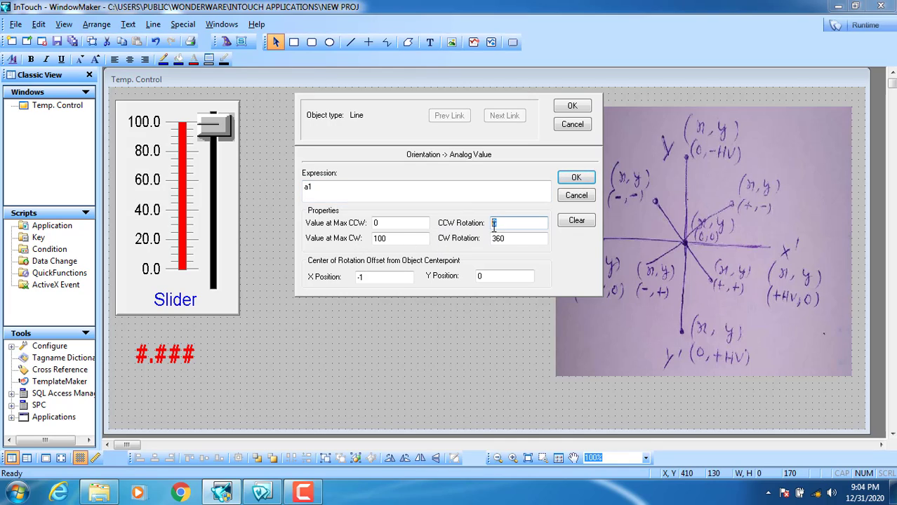
double_click(503, 224)
double_click(514, 238)
left_click(572, 124)
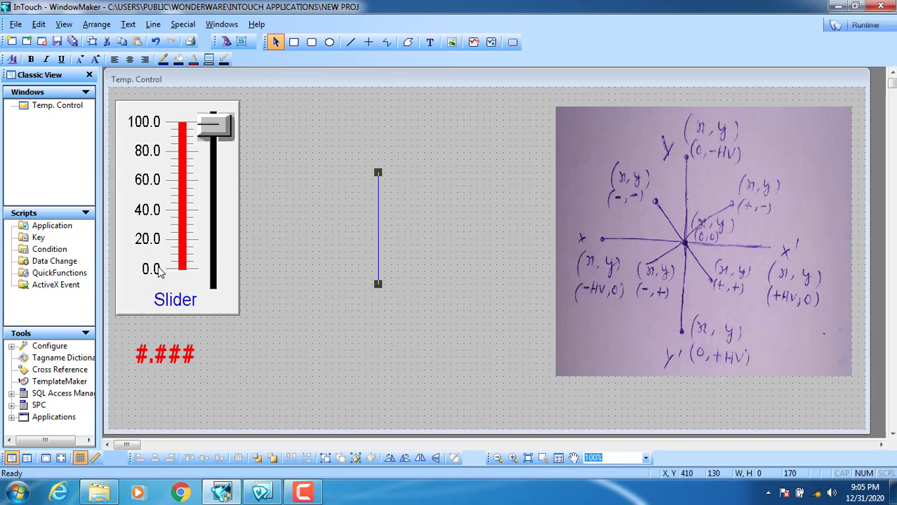
Examine the value range and rotation angle settings in the vertical line's Orientation link.
double_click(379, 222)
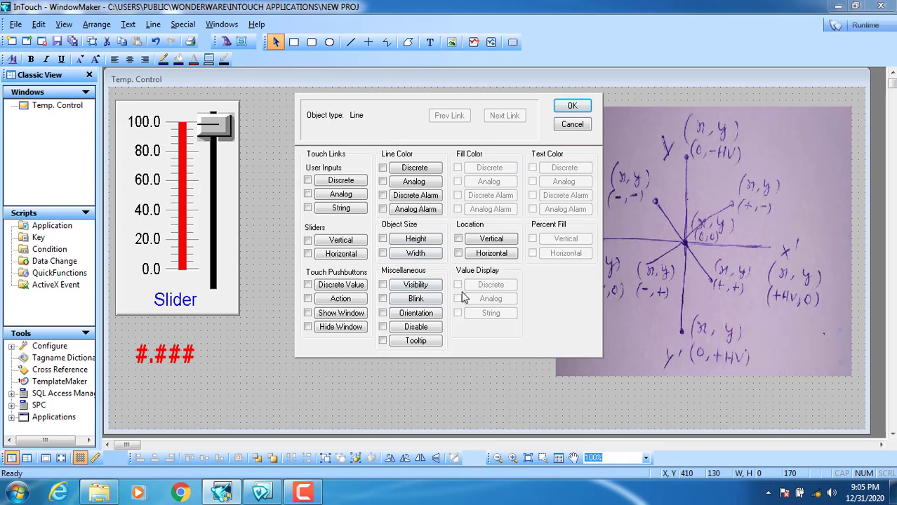
left_click(416, 312)
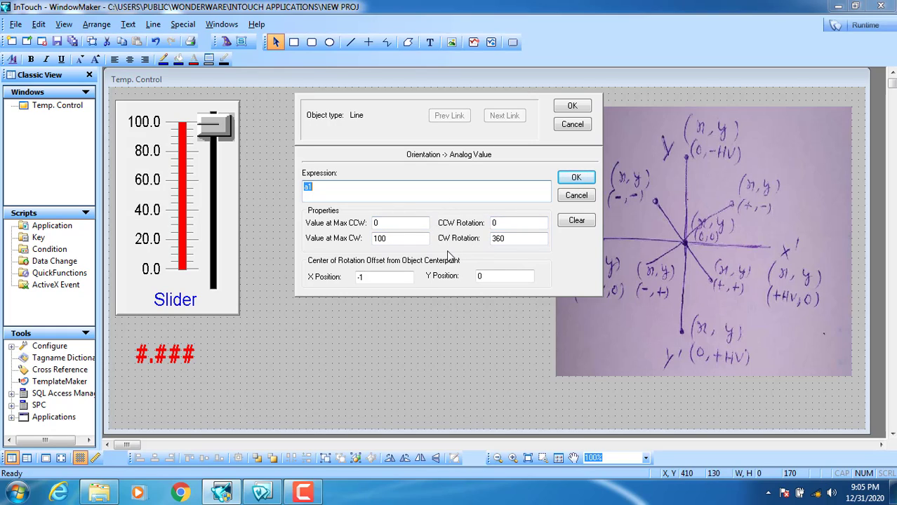
double_click(502, 223)
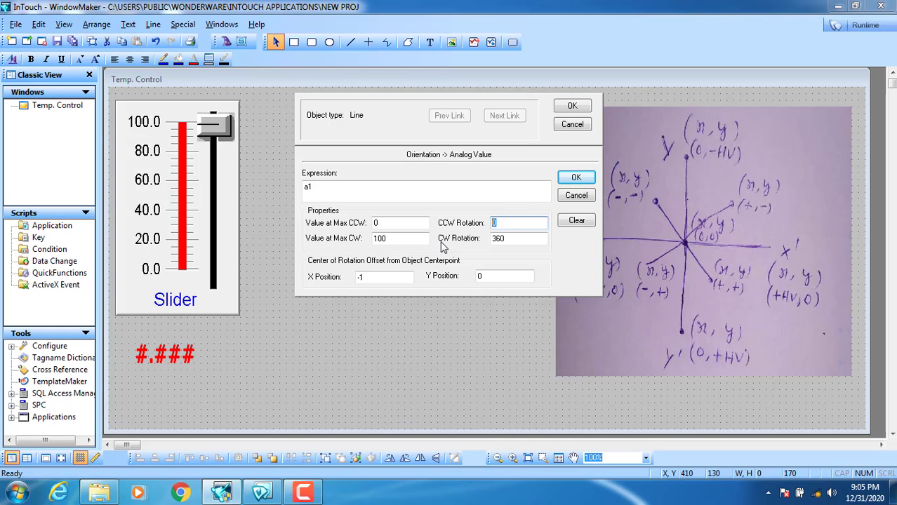
left_click_drag(510, 242, 474, 242)
left_click(520, 239)
left_click_drag(516, 239, 487, 224)
double_click(501, 239)
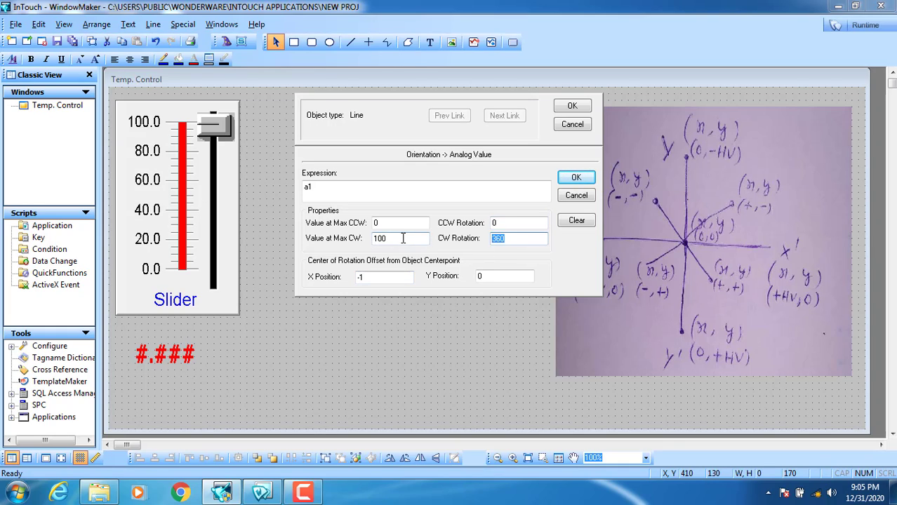
left_click(391, 239)
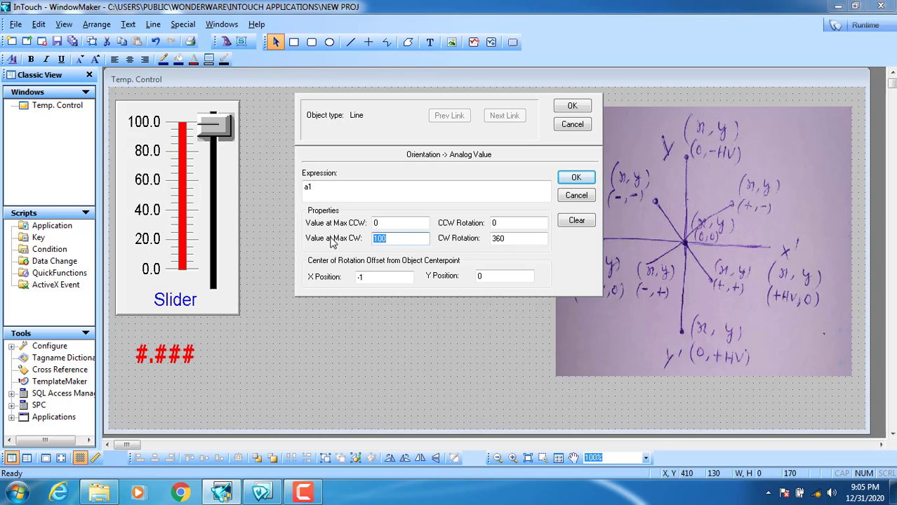
left_click(387, 240)
left_click_drag(506, 239, 480, 239)
left_click_drag(513, 226, 476, 226)
left_click_drag(410, 226, 355, 223)
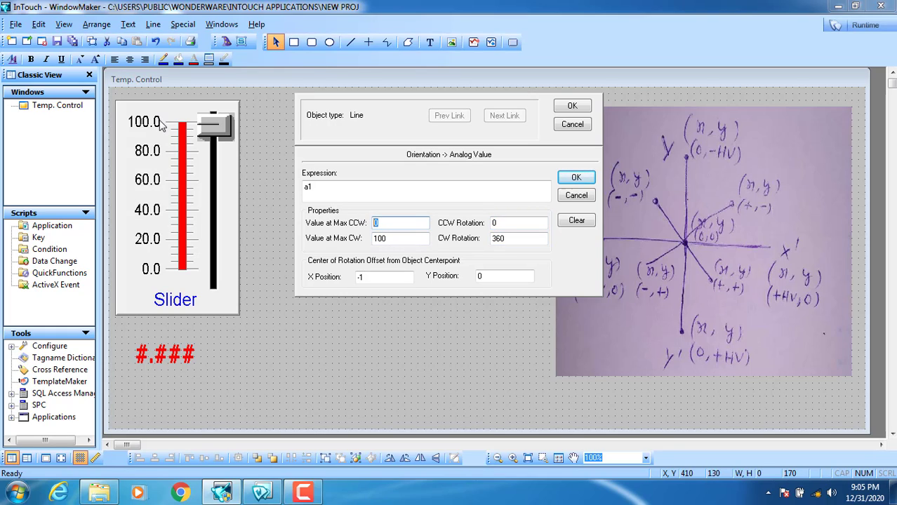
left_click_drag(508, 240, 475, 241)
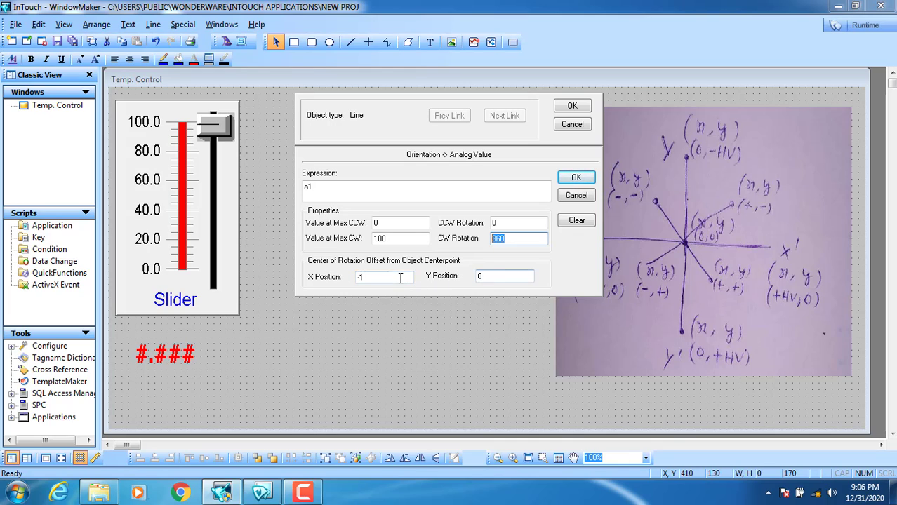
Set the rotation centre's X position to 0 and apply the line's Orientation link driven by a1.
left_click_drag(396, 279, 354, 280)
type("0")
key("Tab")
left_click_drag(394, 277, 325, 276)
left_click_drag(517, 278, 428, 276)
left_click_drag(362, 279, 329, 282)
left_click_drag(497, 276, 452, 276)
left_click_drag(374, 275, 341, 275)
left_click(577, 108)
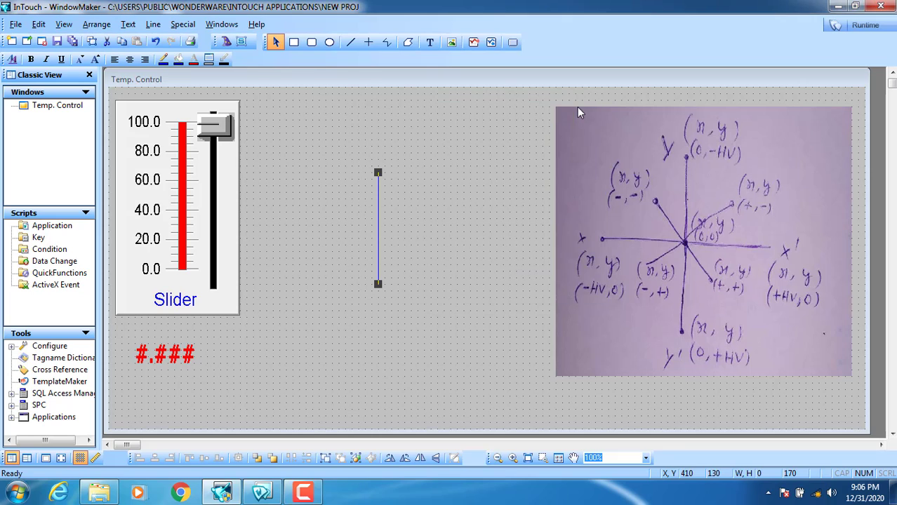
Test the line's rotation in WindowViewer by raising the slider from 0 to 100, and return to development.
left_click(862, 26)
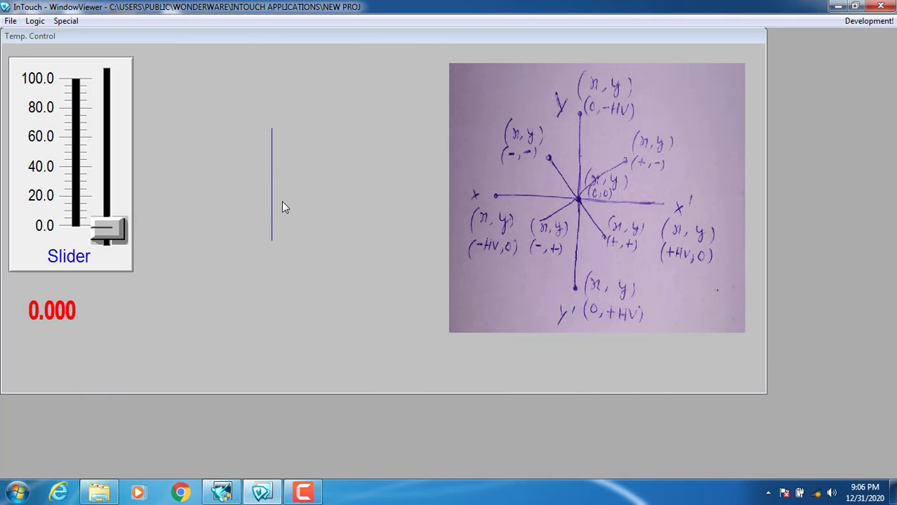
left_click_drag(110, 237, 140, 67)
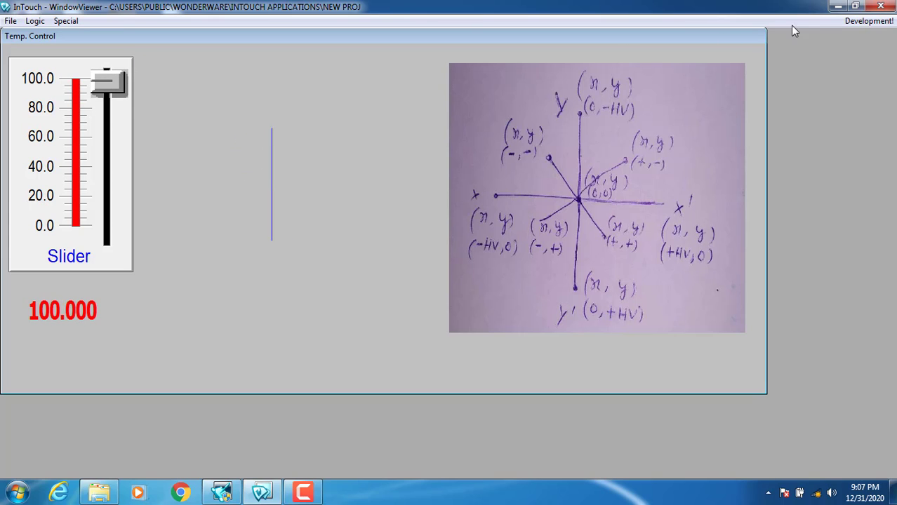
left_click(868, 21)
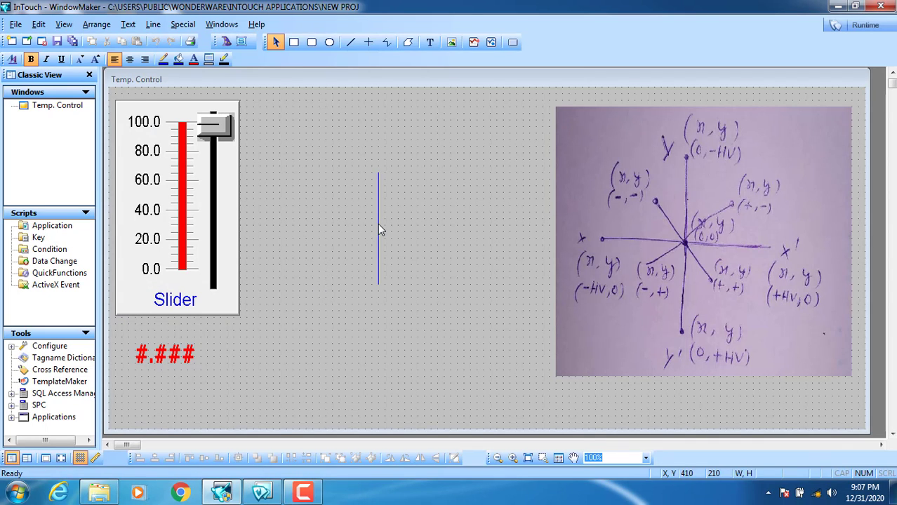
Set the CW rotation of the line's Orientation link to 90 and apply it.
double_click(379, 226)
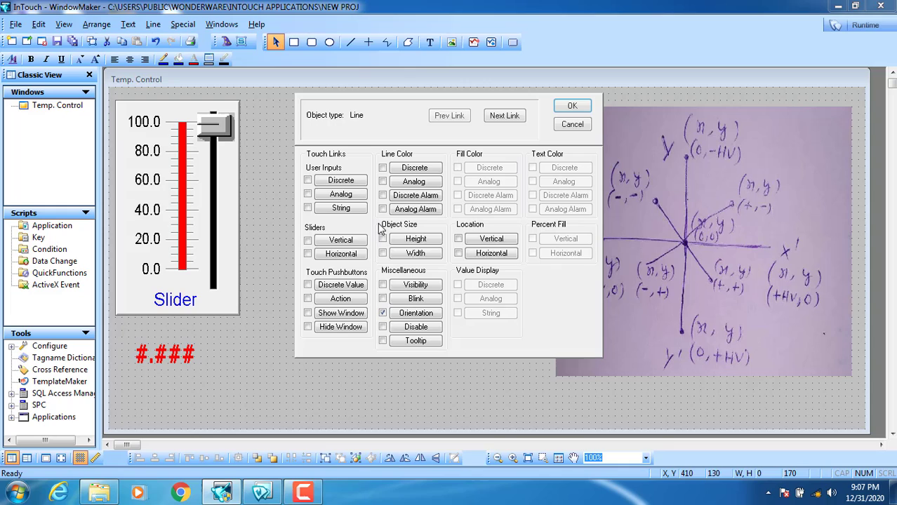
left_click(413, 320)
double_click(512, 239)
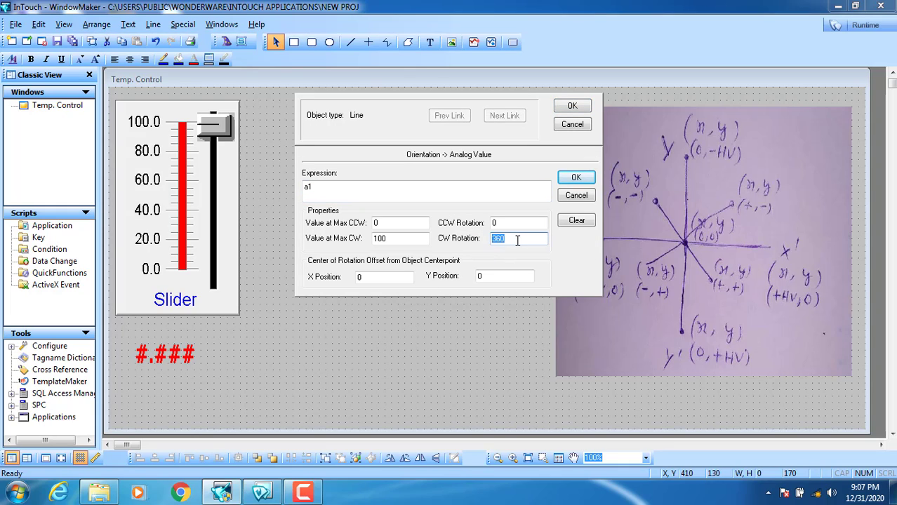
double_click(492, 239)
type("90")
left_click_drag(514, 238, 480, 237)
left_click_drag(393, 238, 362, 240)
left_click_drag(512, 242, 469, 244)
left_click(573, 107)
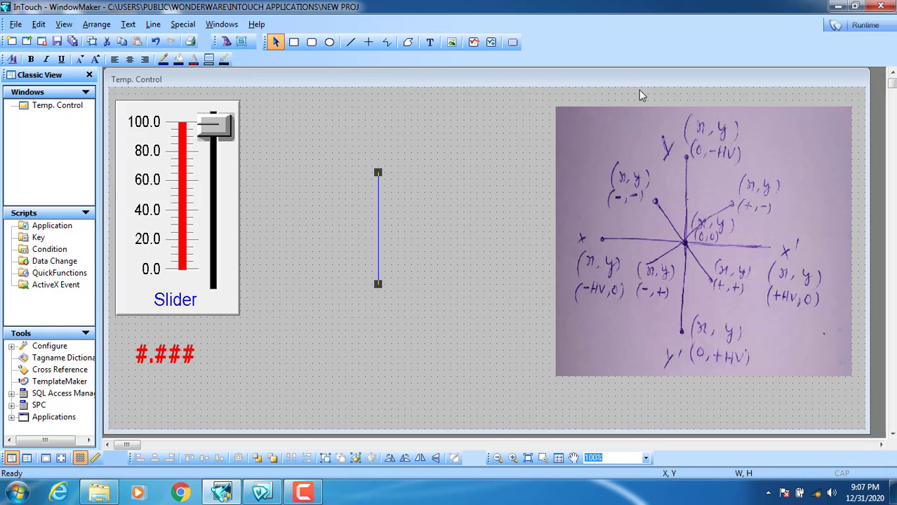
Check the 90-degree rotation in WindowViewer by moving the slider down and back up to 100, and return to development.
left_click(870, 26)
left_click_drag(107, 83, 98, 252)
left_click_drag(101, 215, 83, 57)
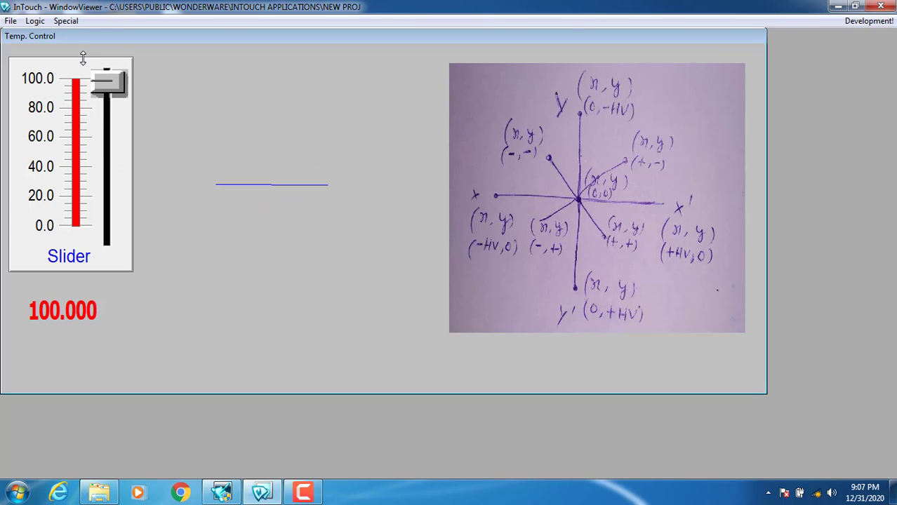
left_click(857, 23)
Set the CW rotation of the line's Orientation link to 180 and apply it.
double_click(380, 226)
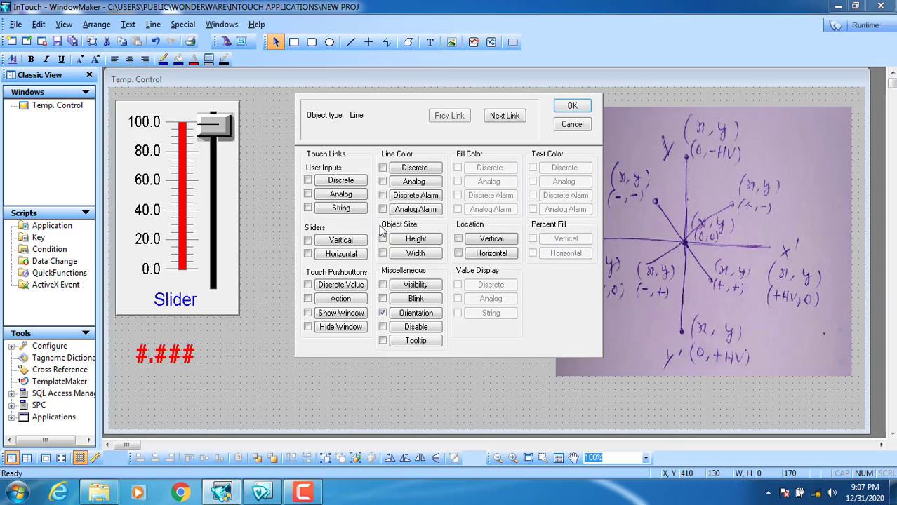
left_click(417, 313)
double_click(497, 239)
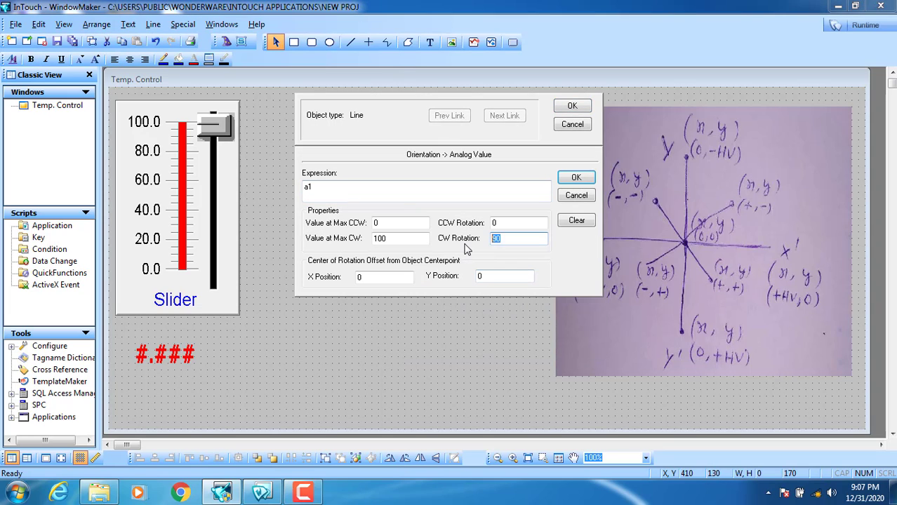
type("180")
left_click(572, 106)
Check the 180-degree rotation in WindowViewer with the slider, finishing at 100, and return to development.
left_click(843, 27)
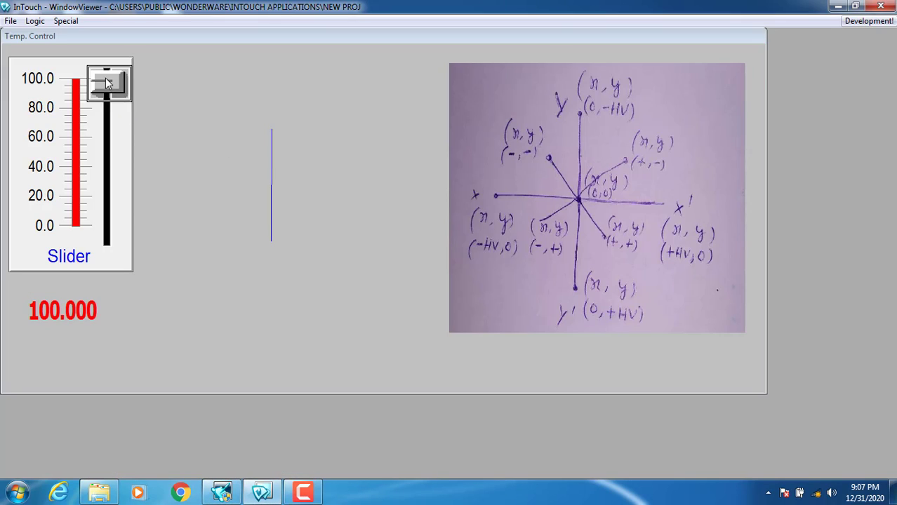
mouse_move(112, 78)
left_mouse_down()
mouse_move(104, 258)
mouse_move(103, 71)
mouse_move(106, 228)
mouse_move(99, 154)
mouse_move(117, 66)
left_mouse_up()
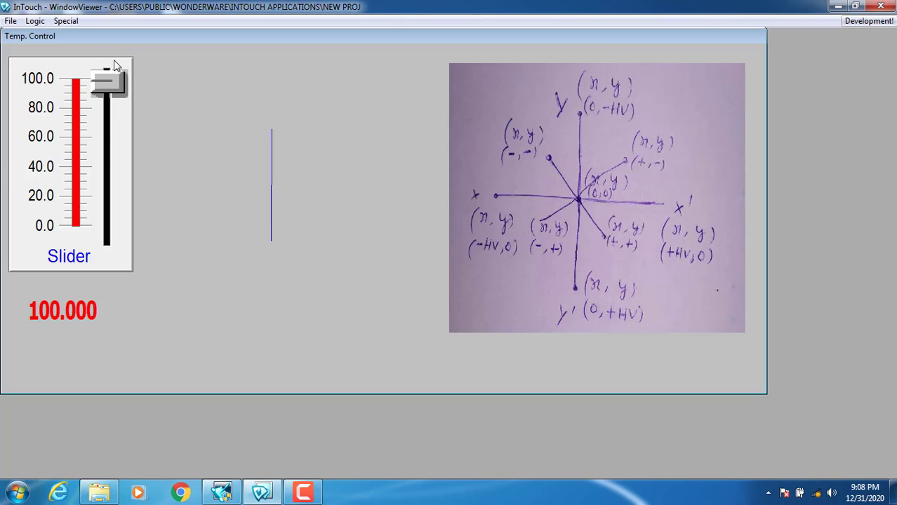
left_click(885, 22)
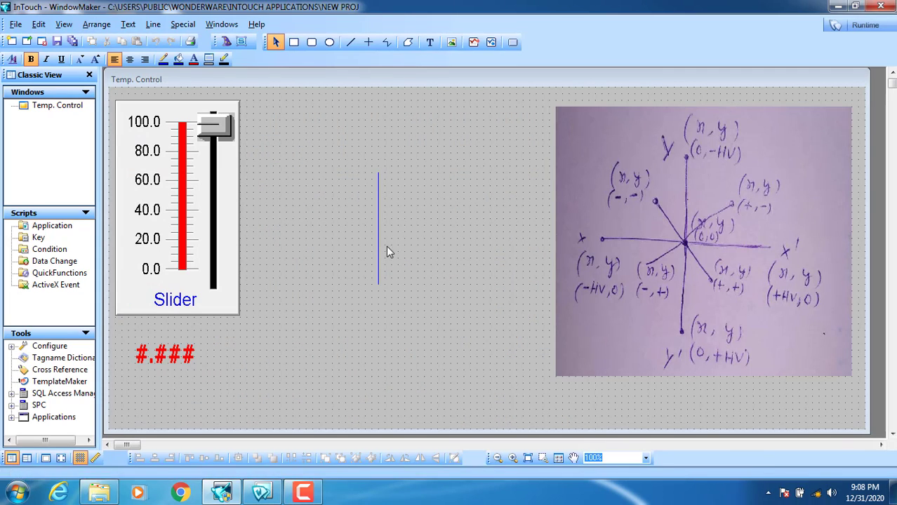
Set the CW rotation of the line's Orientation link to 360 and apply it.
double_click(379, 239)
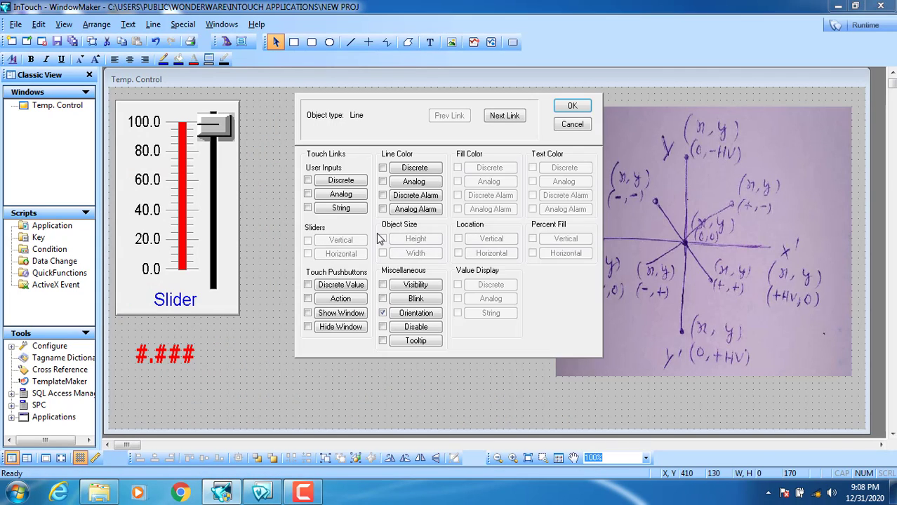
left_click(404, 316)
double_click(519, 239)
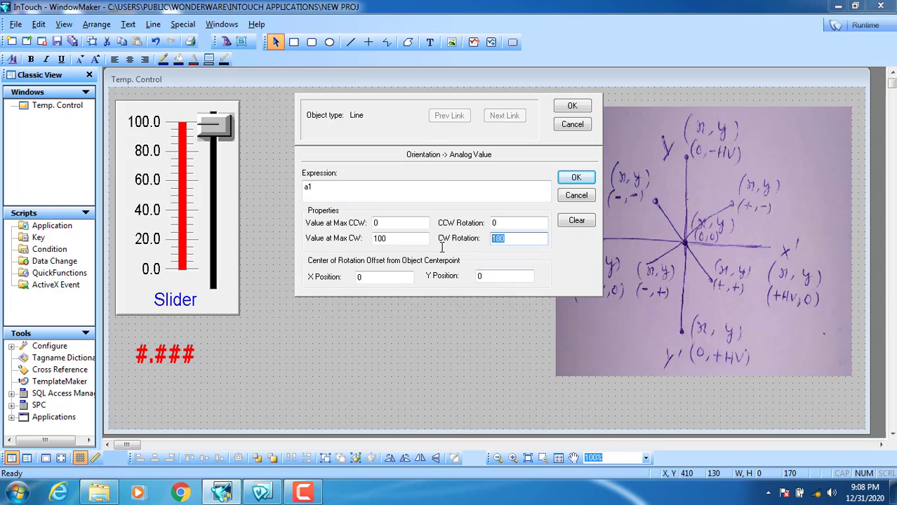
type("360")
left_click(570, 108)
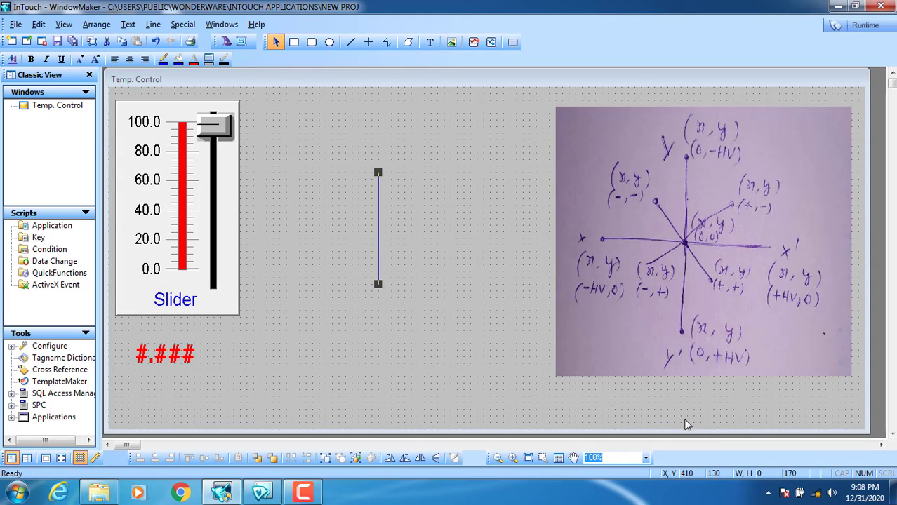
Set the rotation centre's Y position to 85 in the line's Orientation link and apply it.
double_click(378, 227)
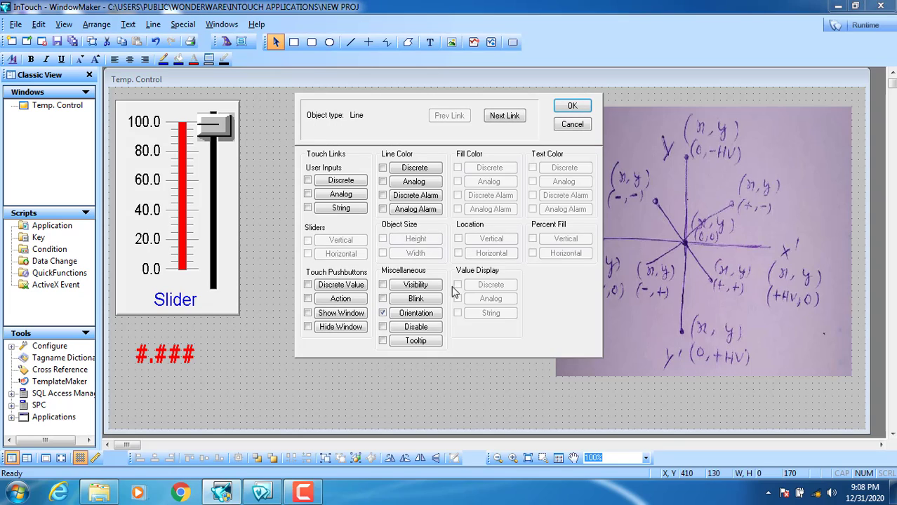
left_click(419, 315)
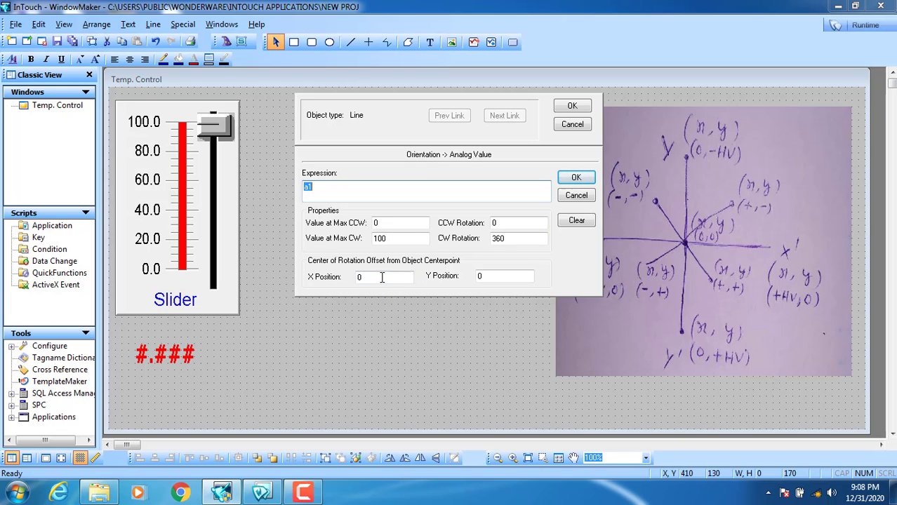
left_click_drag(381, 278, 354, 277)
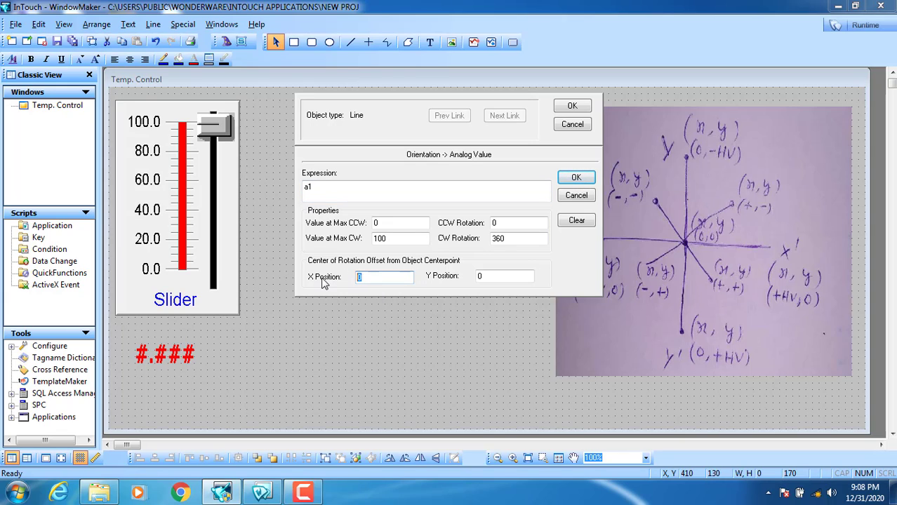
double_click(495, 277)
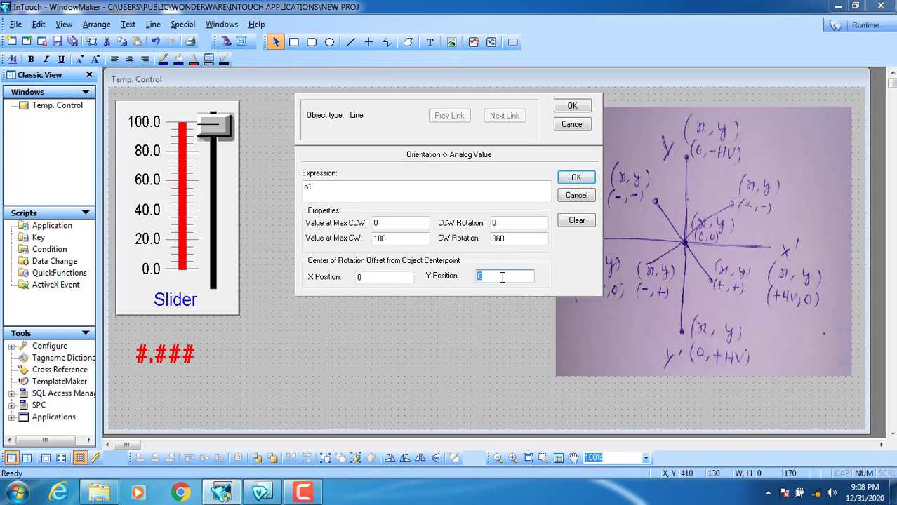
double_click(374, 279)
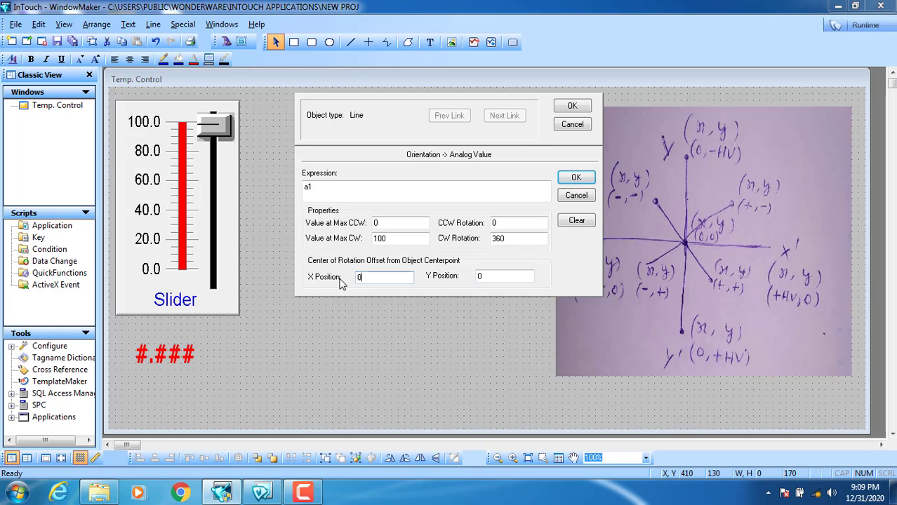
double_click(506, 278)
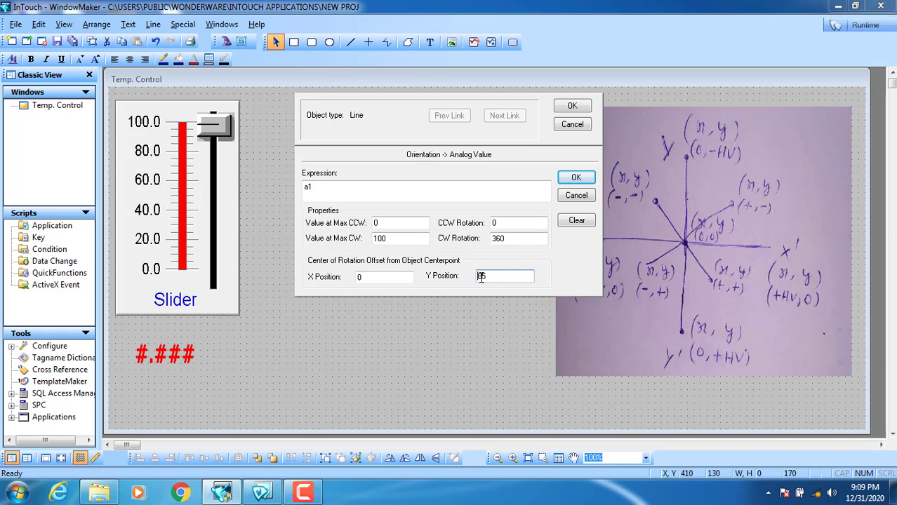
left_click_drag(494, 278, 471, 282)
left_click(566, 105)
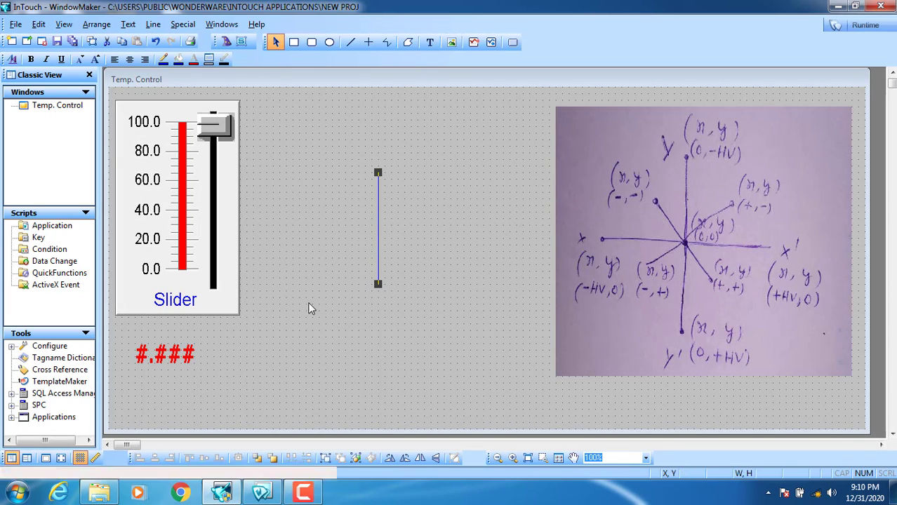
Review the rotation values and centre-of-rotation offsets in the line's Orientation link, keeping X position 0 and Y position 85.
left_click(375, 231)
double_click(378, 227)
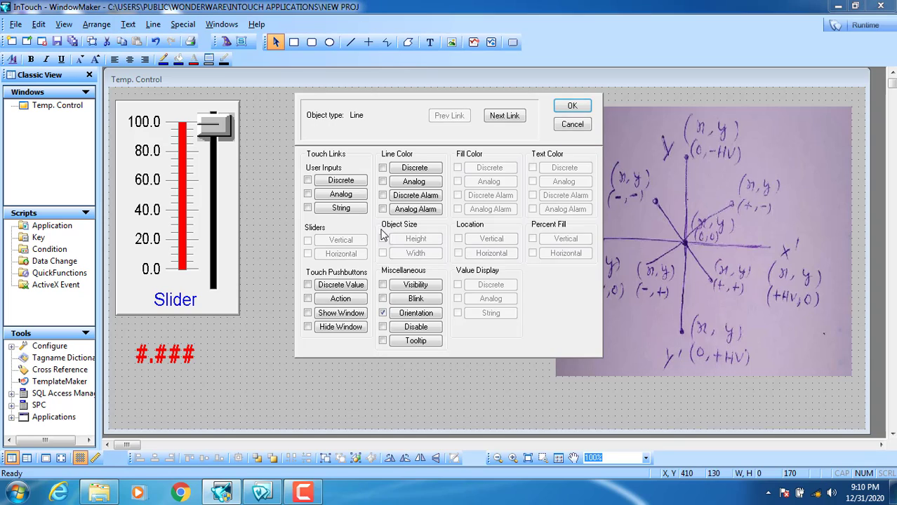
left_click(411, 315)
left_click_drag(514, 238, 476, 238)
left_click_drag(414, 238, 360, 238)
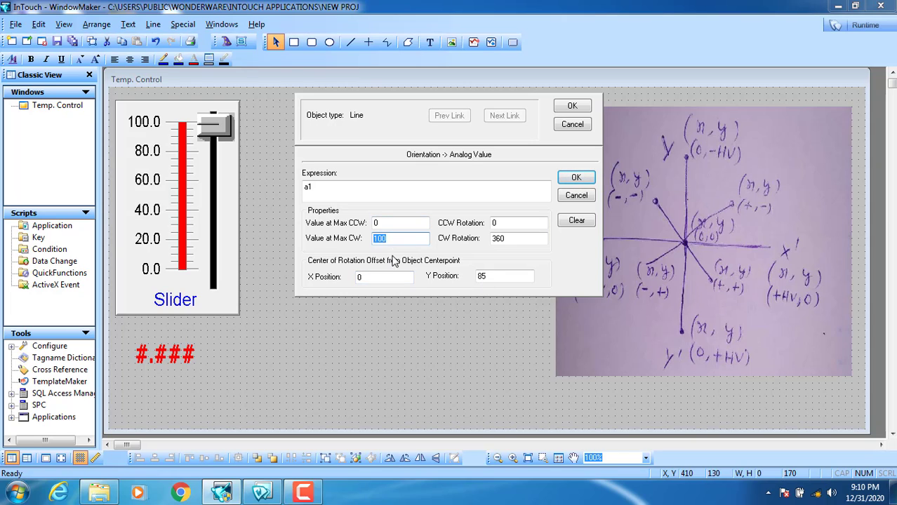
left_click_drag(381, 278, 345, 279)
left_click(374, 279)
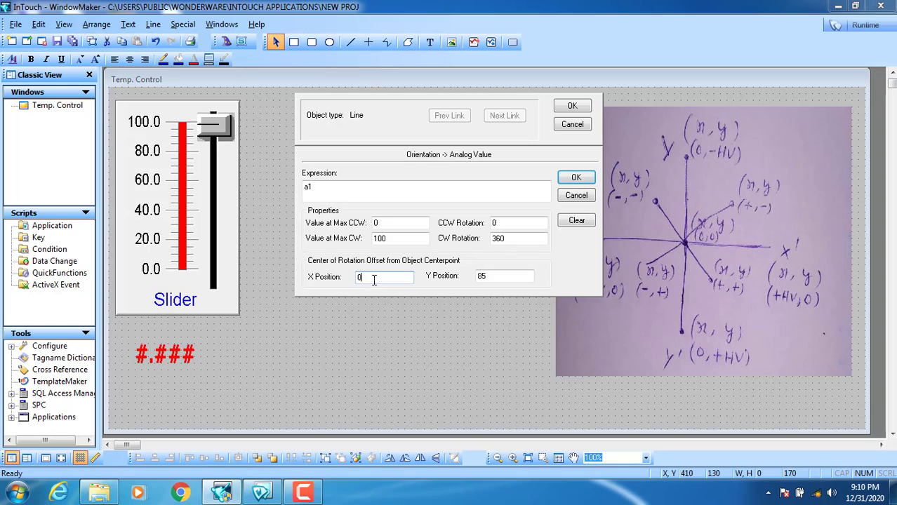
double_click(476, 279)
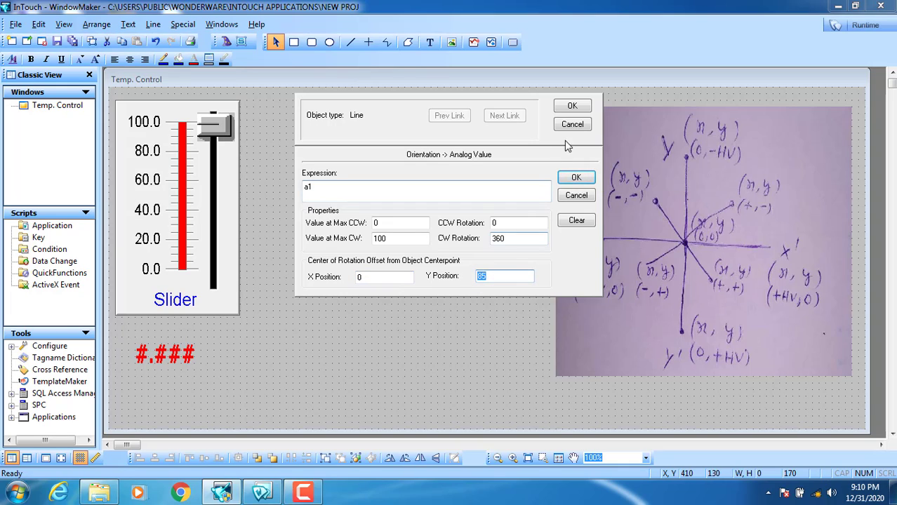
left_click(572, 107)
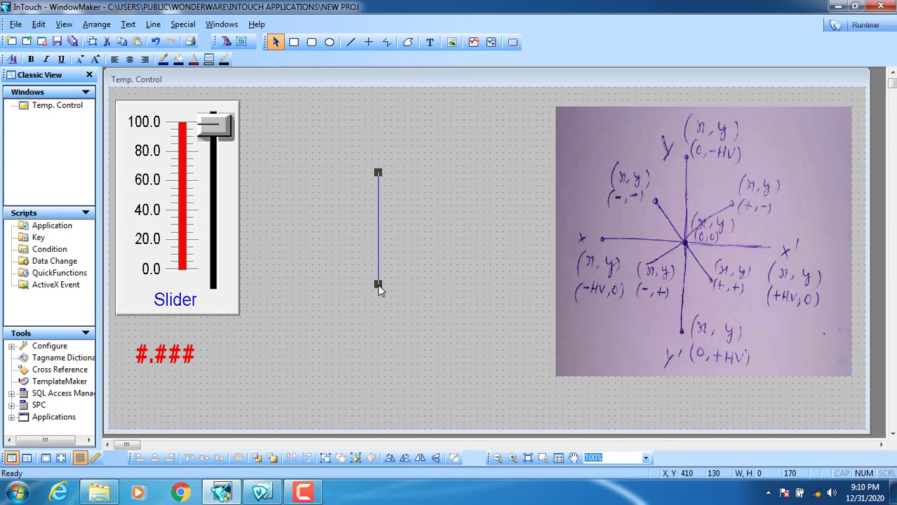
Test the line's rotation about the offset centre in WindowViewer by sweeping the slider between 100 and 0, and return to development.
left_click(865, 25)
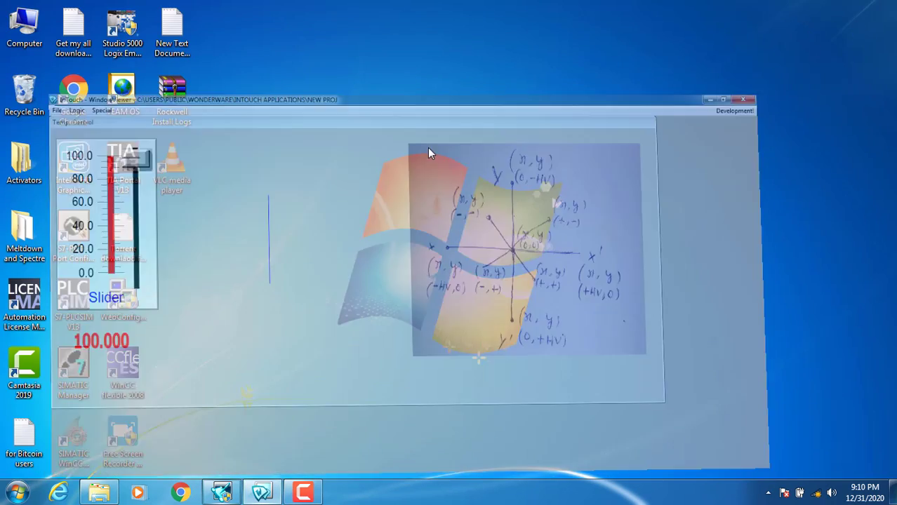
left_click_drag(108, 79, 109, 232)
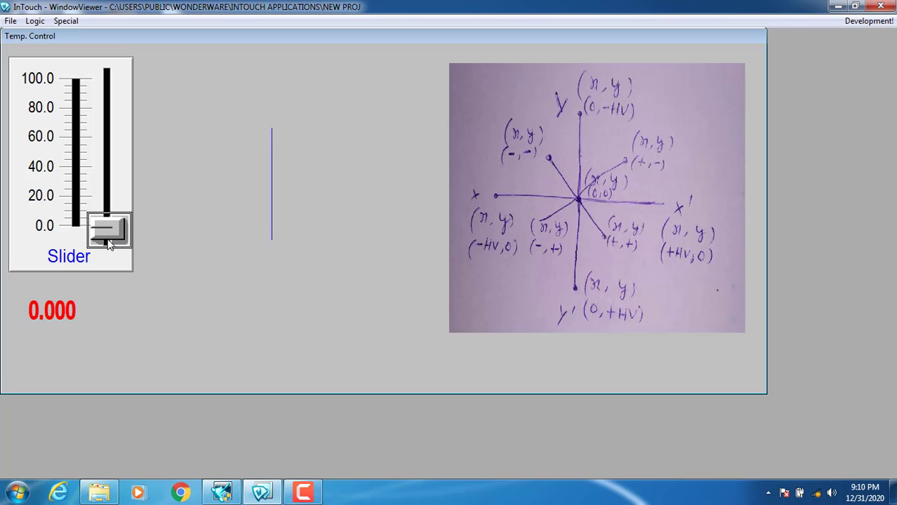
left_click_drag(109, 242, 112, 152)
left_click_drag(112, 133, 118, 238)
left_click_drag(116, 239, 95, 68)
left_click(866, 21)
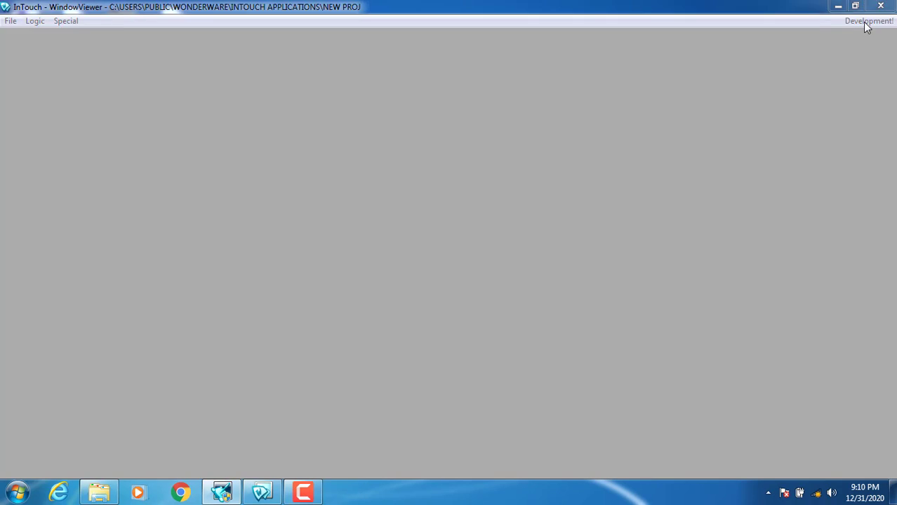
Change the centre-of-rotation Y position in the line's Orientation link and apply it.
double_click(378, 255)
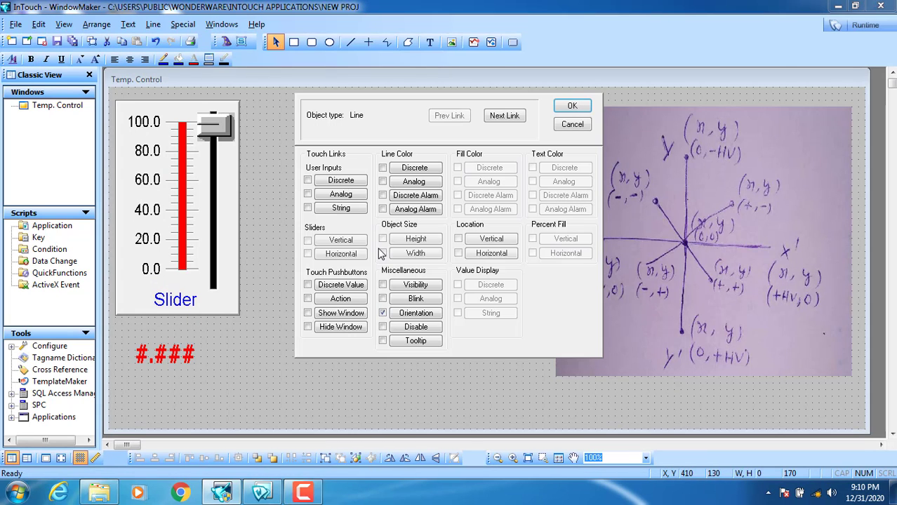
left_click(413, 314)
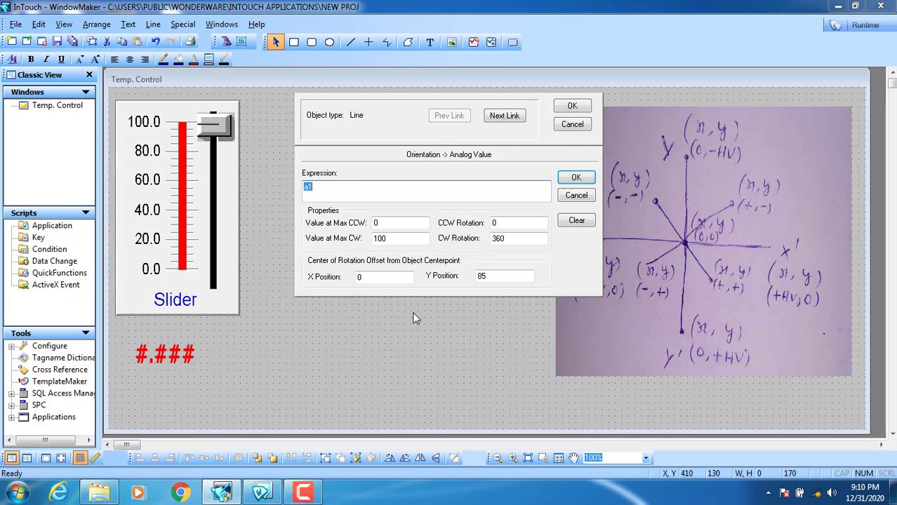
left_click(572, 105)
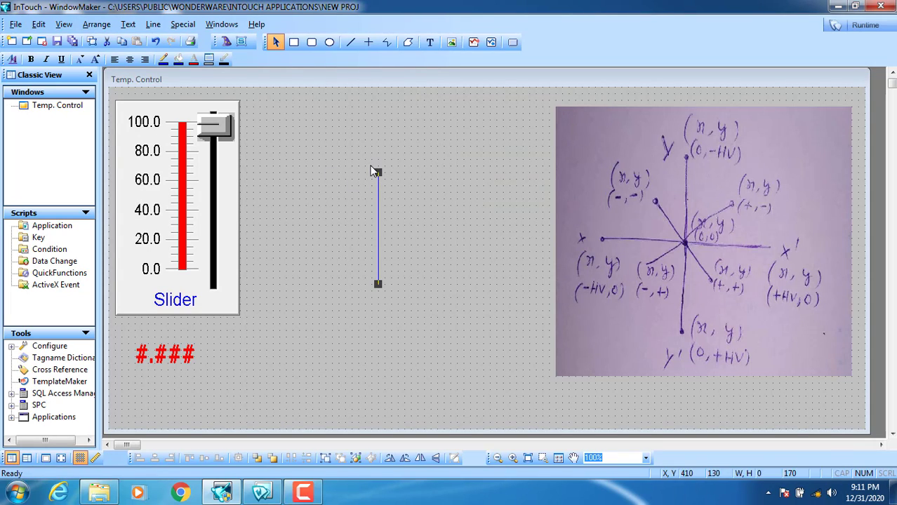
double_click(378, 227)
left_click(414, 316)
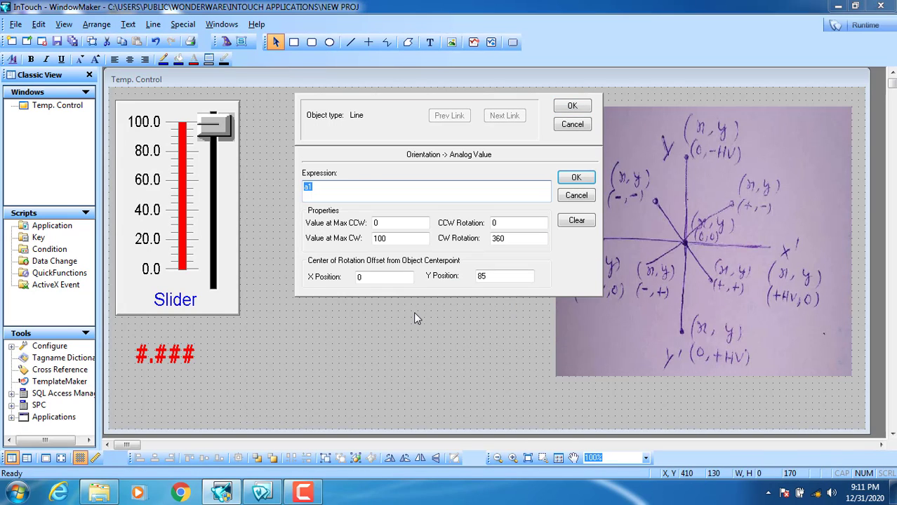
left_click_drag(375, 277, 324, 281)
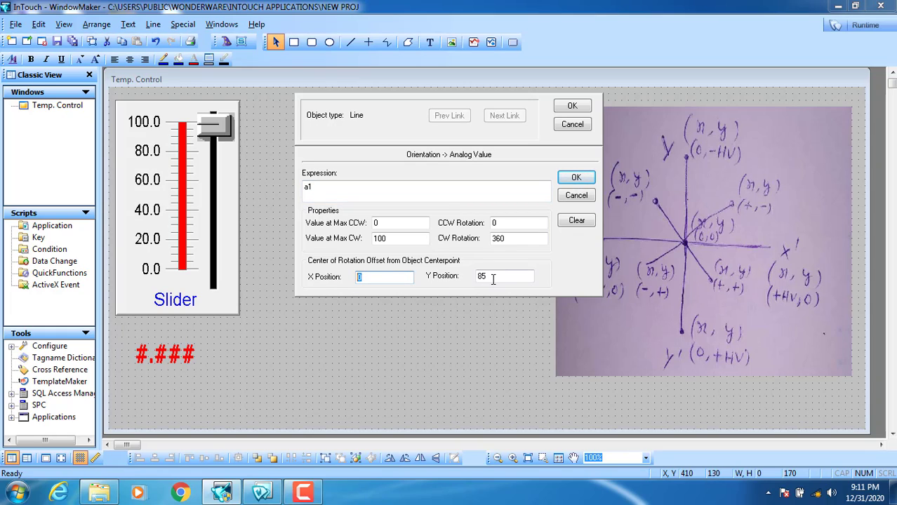
left_click_drag(493, 279, 468, 279)
left_click_drag(366, 276, 347, 278)
left_click(480, 277)
left_click(572, 107)
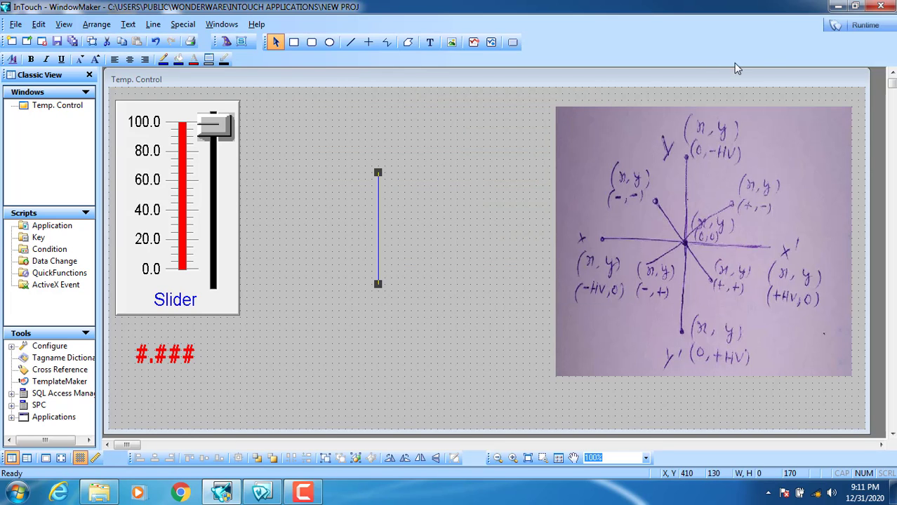
Check the changed rotation centre in WindowViewer by raising the slider from 0 to 100, and return to development.
left_click(833, 25)
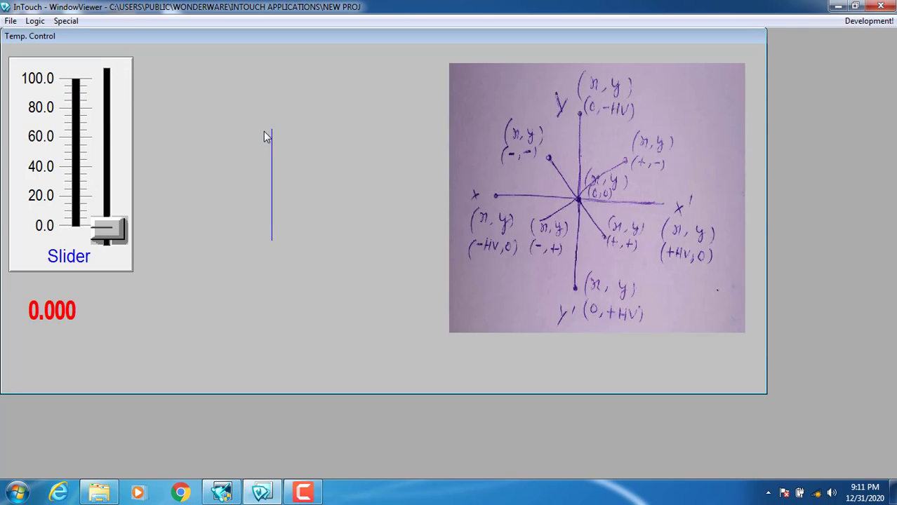
left_click_drag(111, 217, 176, 106)
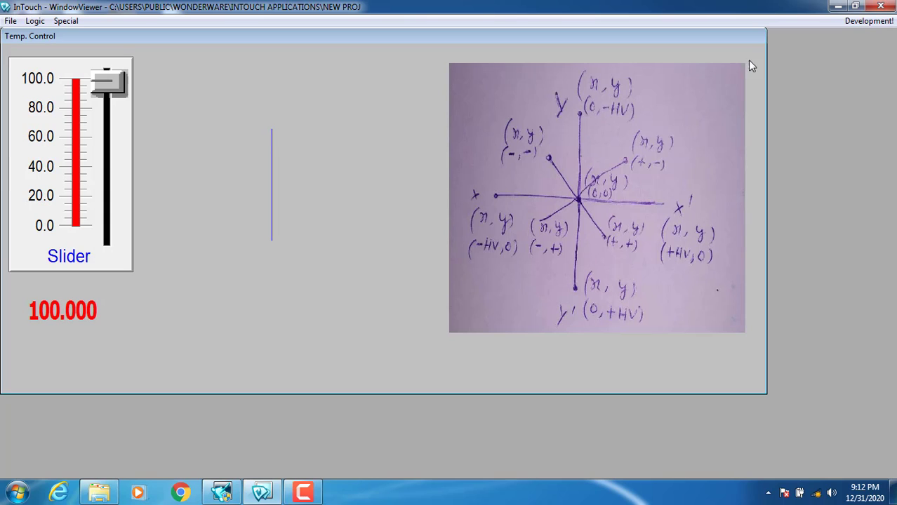
left_click(865, 24)
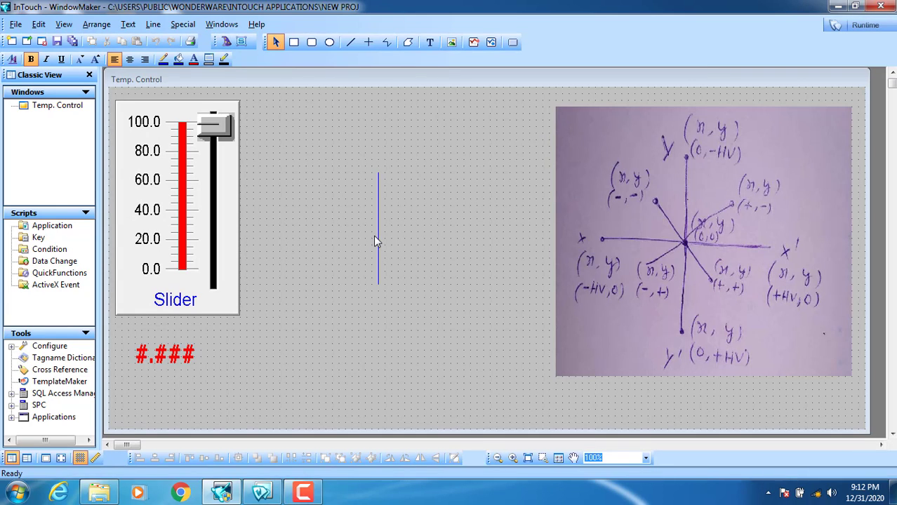
Rotate the vertical line by 90 degrees so that it lies horizontally, and dismiss its animation links without changes.
left_click(378, 233)
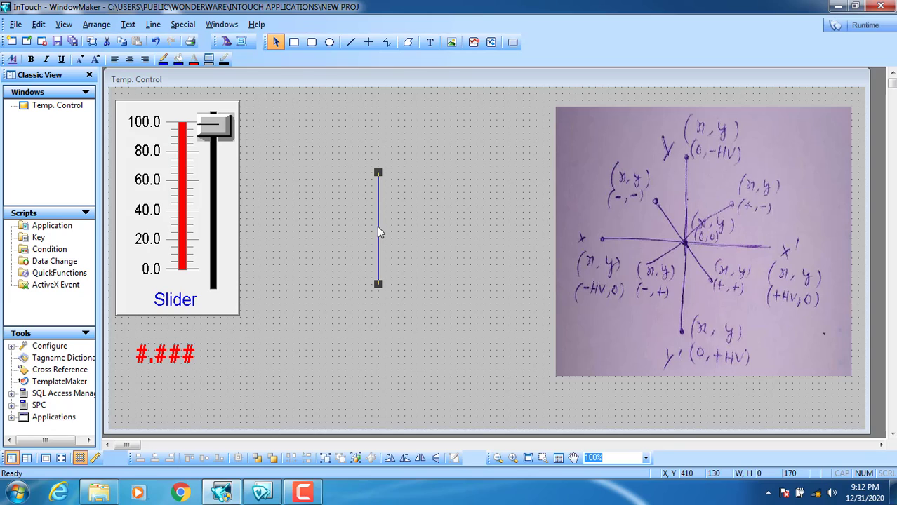
right_click(377, 218)
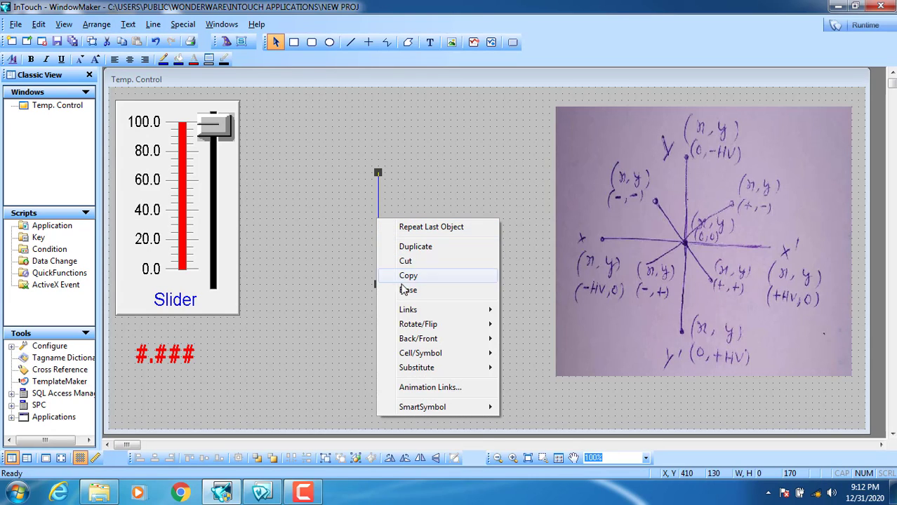
mouse_move(415, 325)
left_click(538, 325)
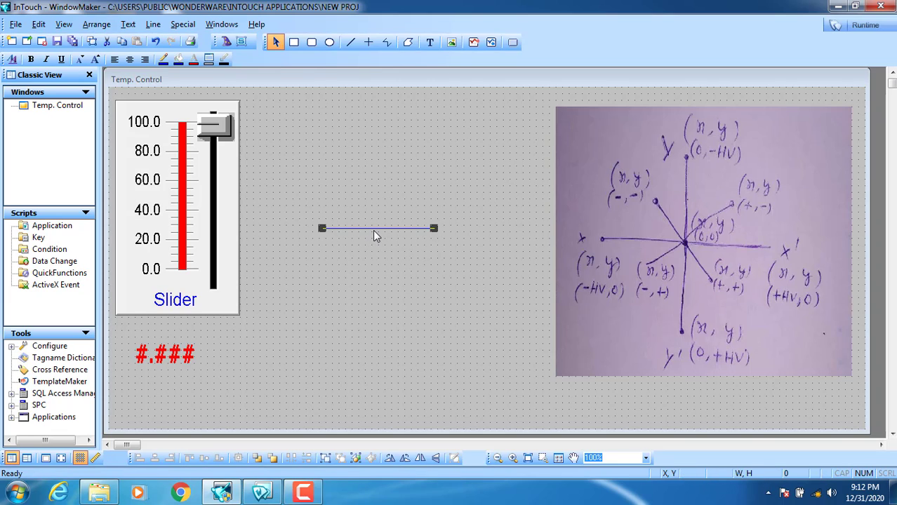
double_click(373, 230)
left_click(572, 124)
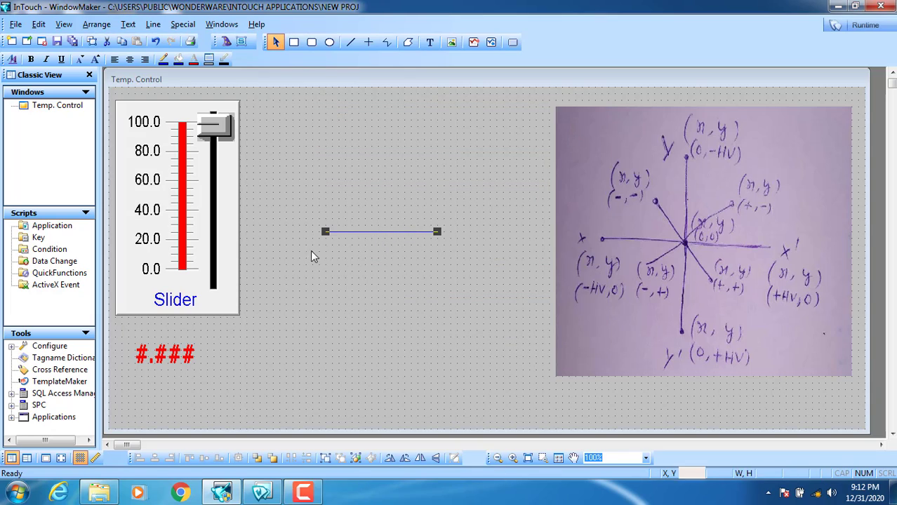
Set the rotation centre's X position to 0 in the horizontal line's Orientation link, keeping Y at 0, and apply it.
double_click(378, 237)
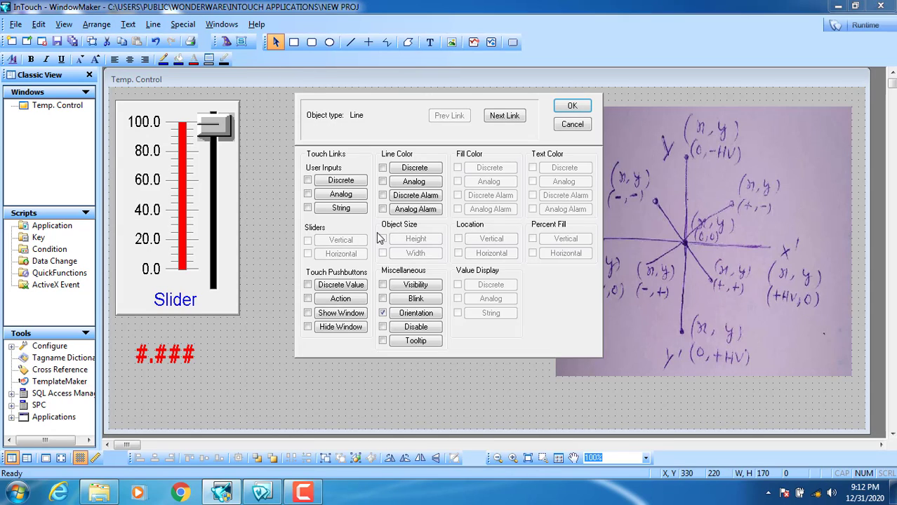
left_click(414, 313)
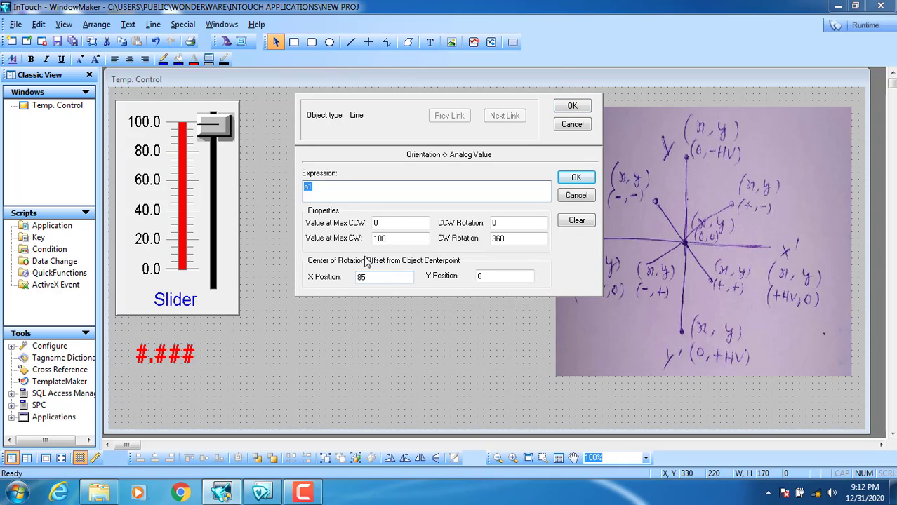
double_click(479, 276)
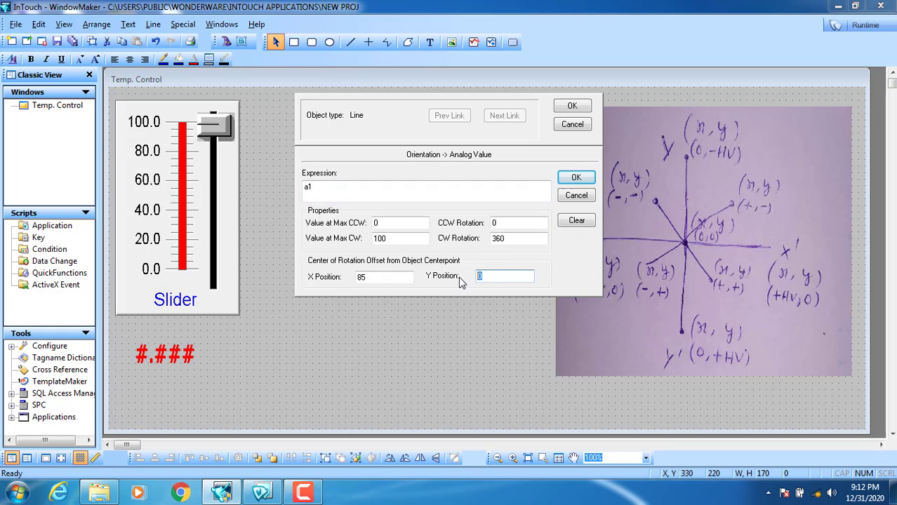
left_click_drag(485, 276, 453, 277)
key("Tab")
left_click_drag(382, 278, 337, 277)
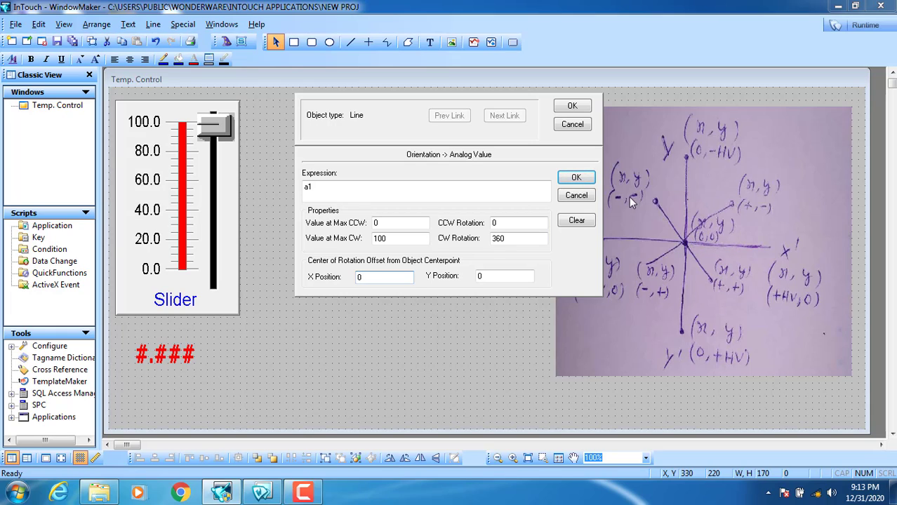
double_click(398, 239)
double_click(511, 239)
left_click(571, 106)
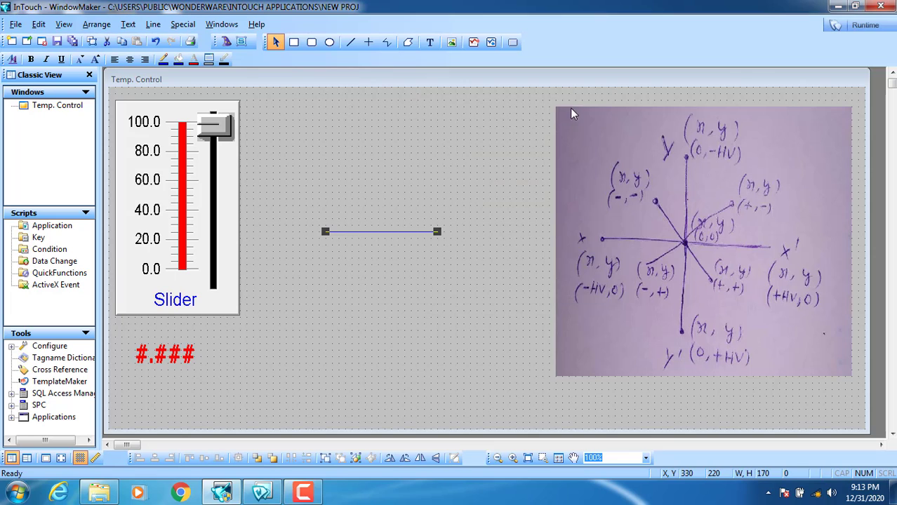
Move the axis diagram to X 700, Y 30, and test the centred rotation in WindowViewer with the slider at 0 and 100.
left_click(723, 196)
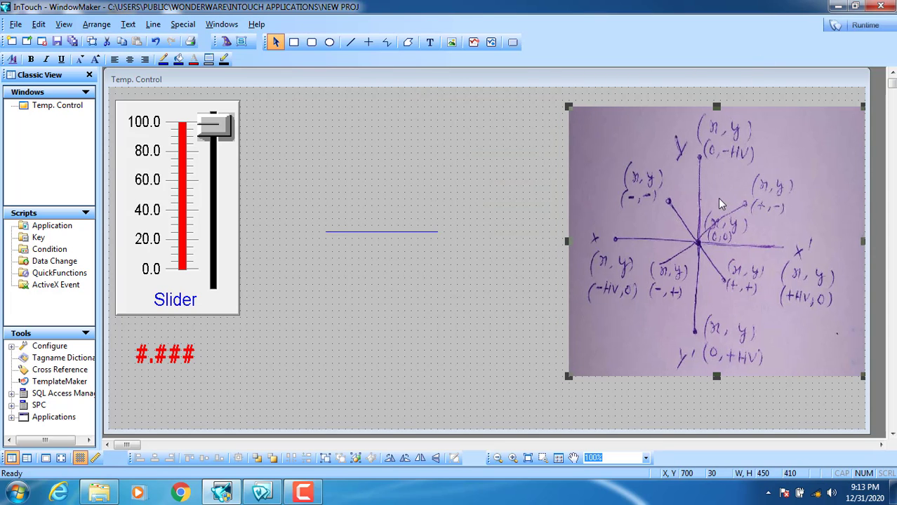
left_click(858, 23)
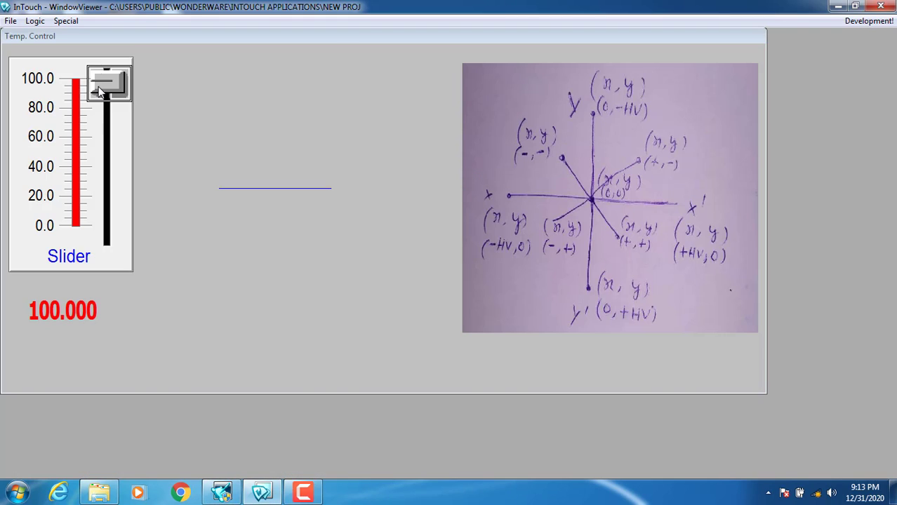
left_click_drag(101, 84, 90, 290)
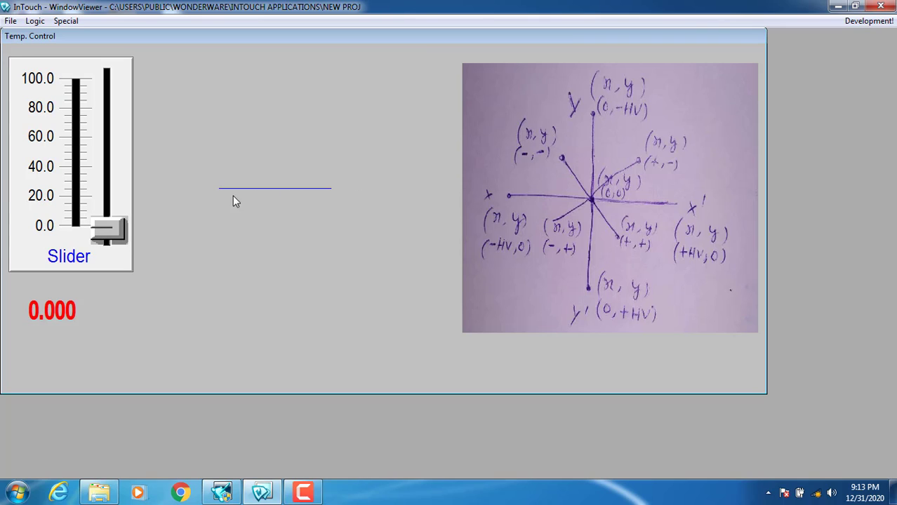
left_click_drag(114, 225, 104, 67)
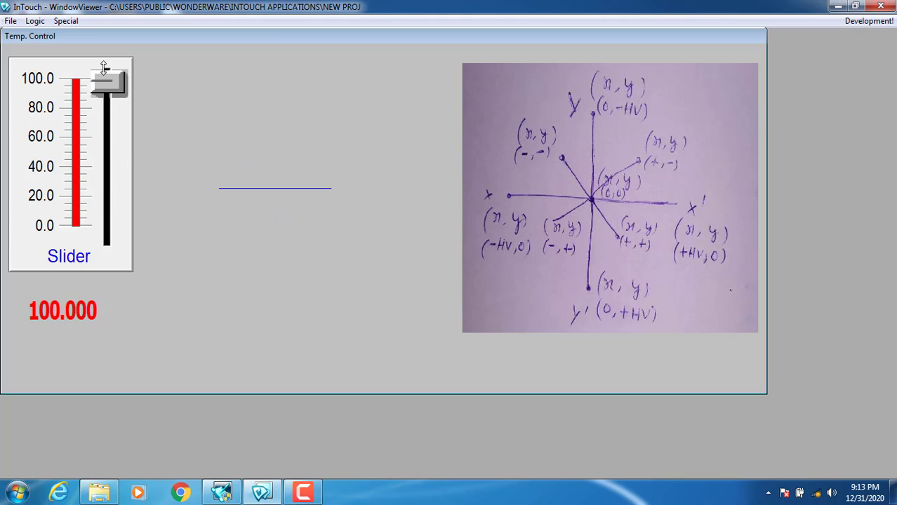
left_click(868, 20)
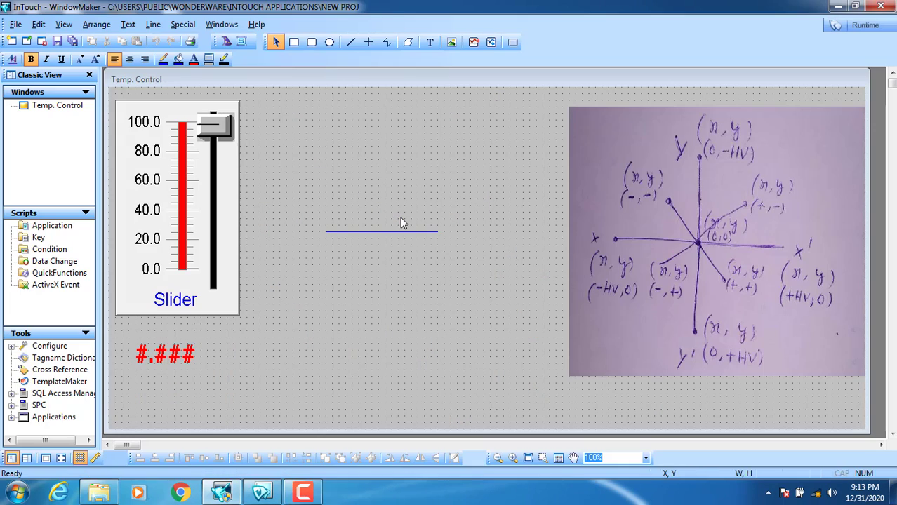
Review the horizontal line's Orientation link settings and close them without changes.
double_click(380, 231)
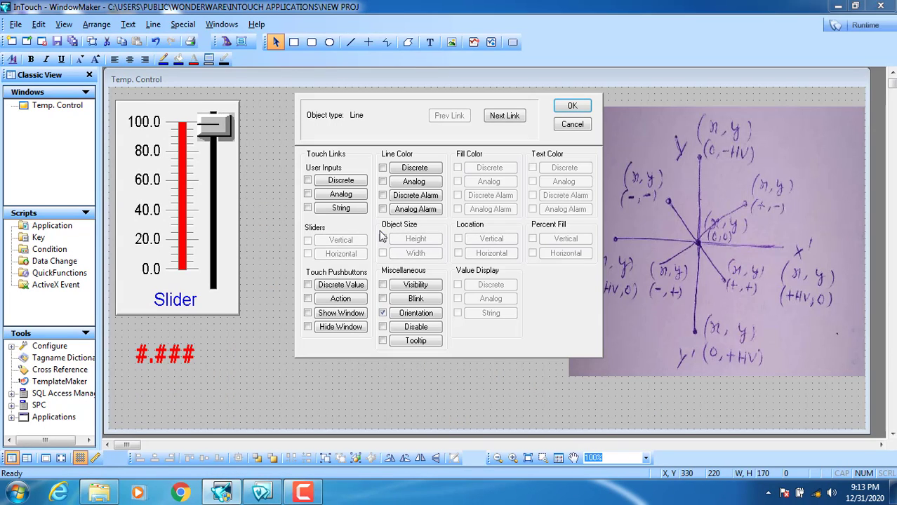
left_click(417, 313)
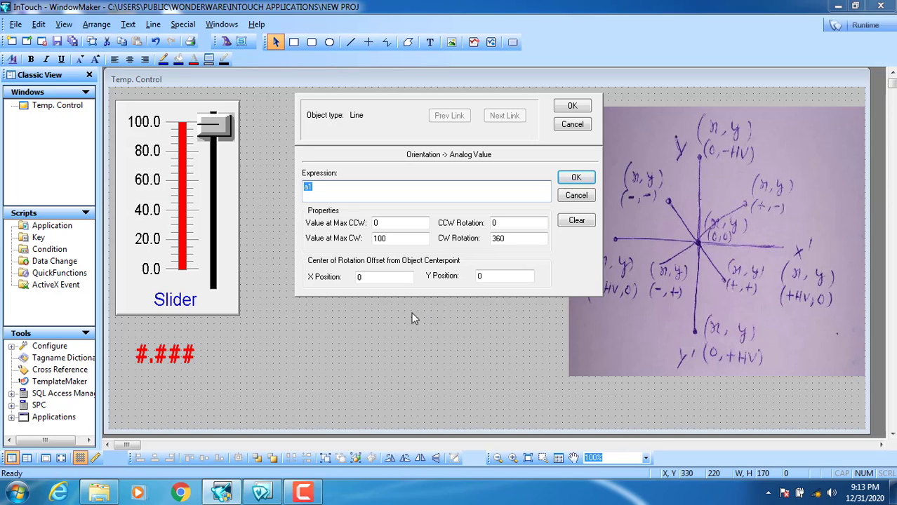
left_click(578, 107)
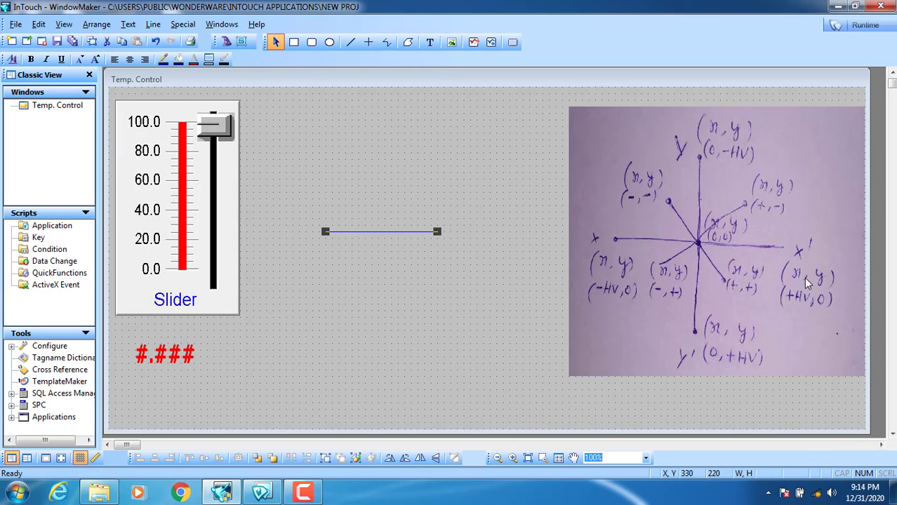
Set the rotation centre's X position to 85 in the horizontal line's Orientation link, keeping Y at 0, and apply it.
double_click(395, 231)
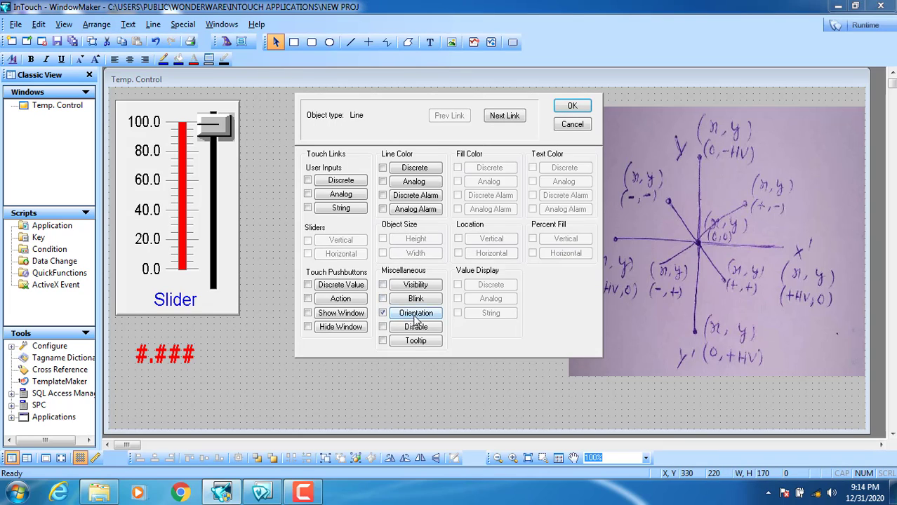
left_click(414, 316)
double_click(480, 276)
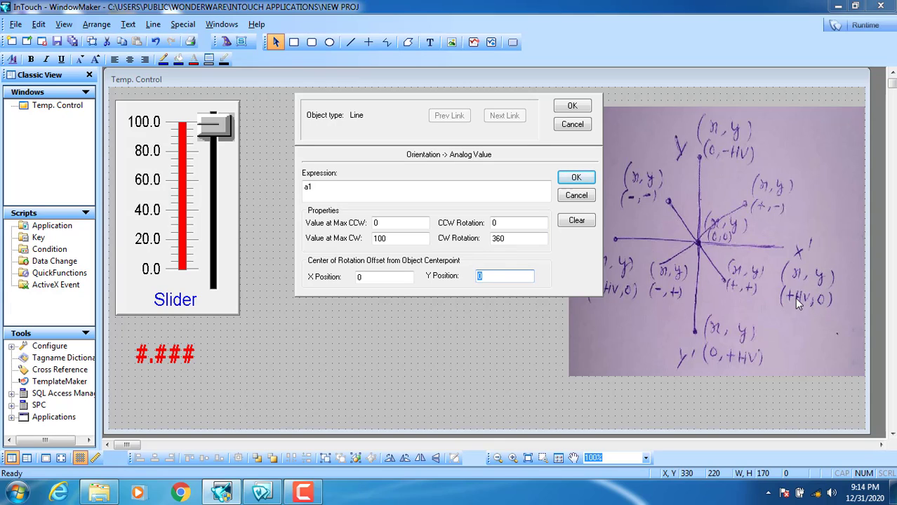
left_click(385, 277)
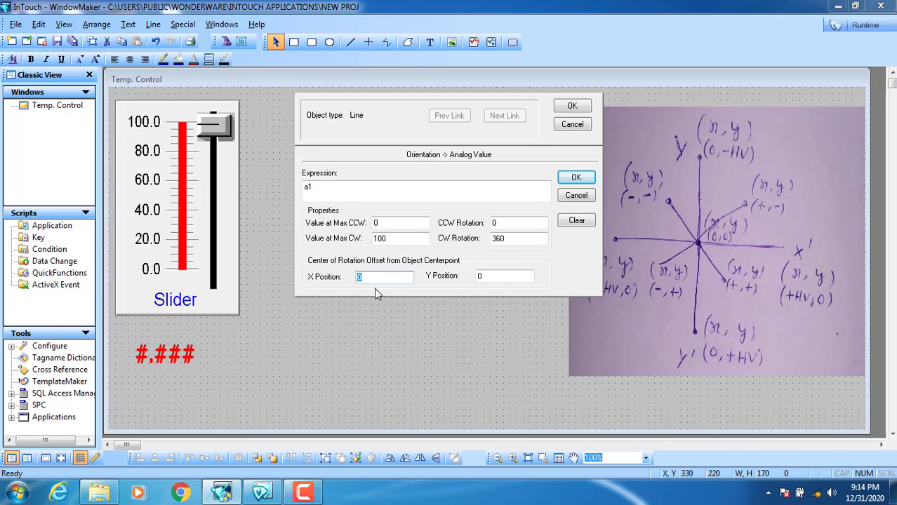
type("85")
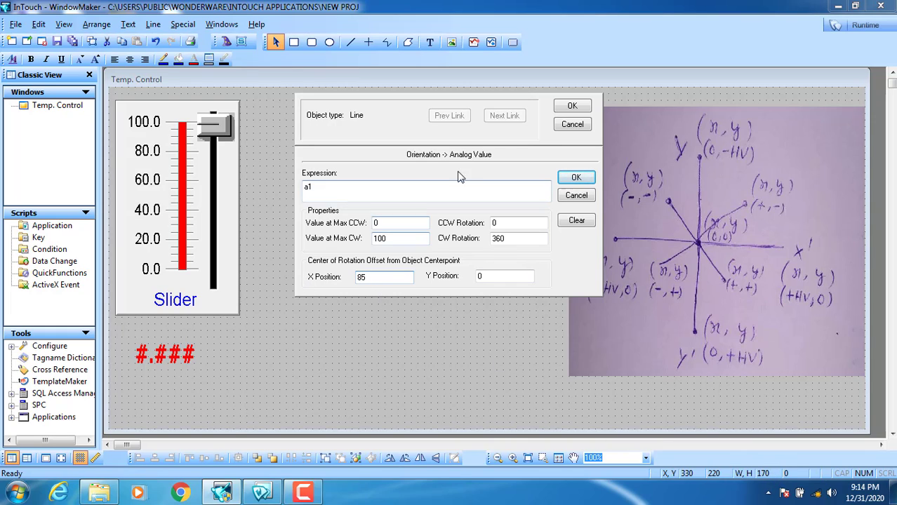
left_click(572, 106)
Test the rotation about the positive X offset in WindowViewer by raising the slider from 0 to 100, and return to development.
left_click(847, 28)
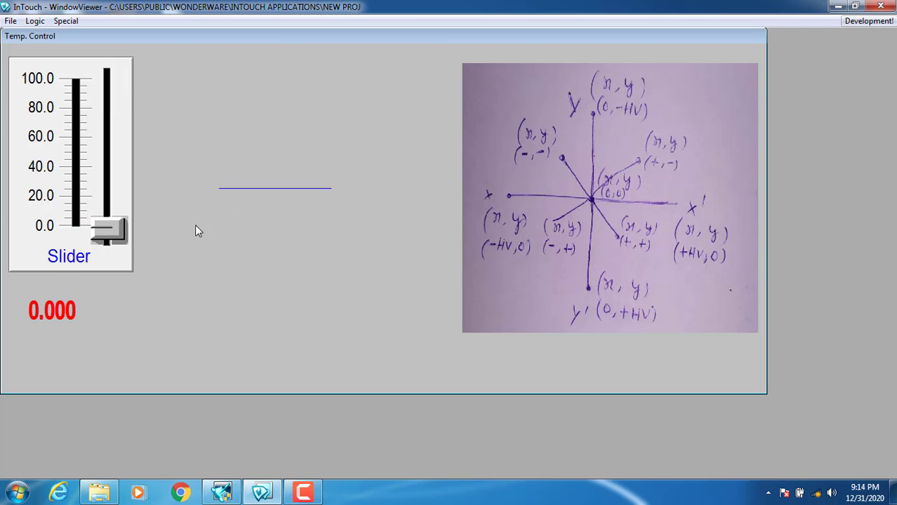
left_click_drag(108, 226, 276, 61)
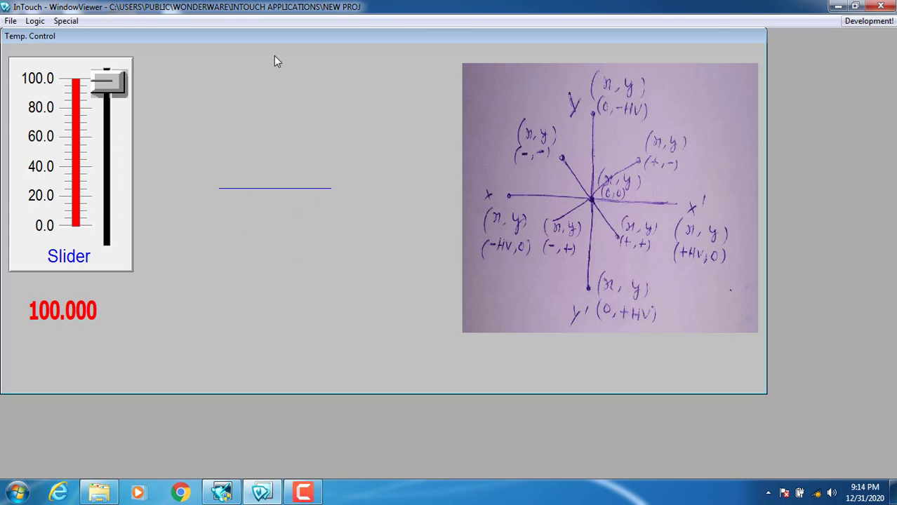
left_click(852, 22)
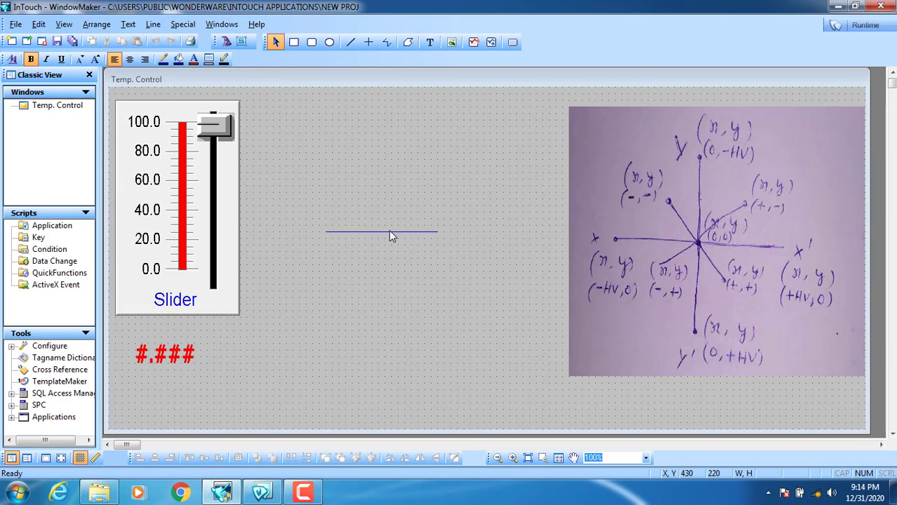
Recheck the line's centre-of-rotation offset in its Orientation link and close it unchanged.
double_click(390, 233)
left_click(407, 319)
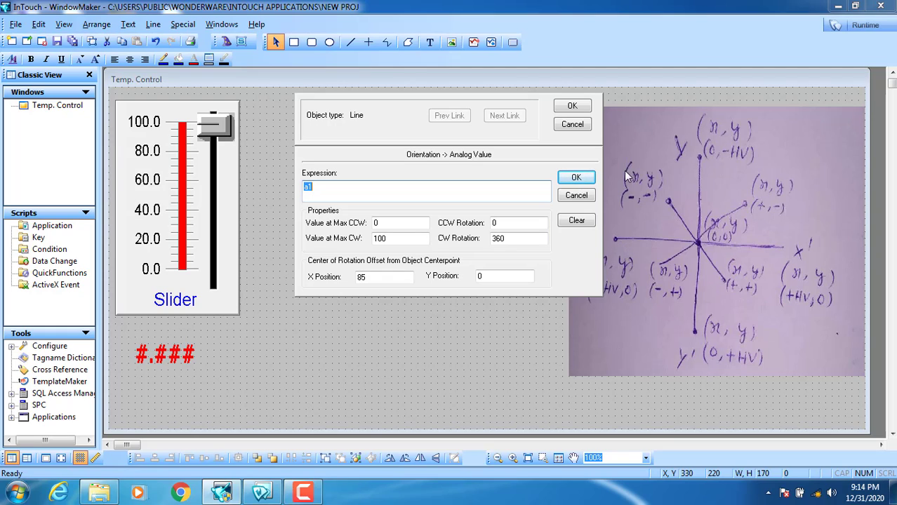
left_click(570, 107)
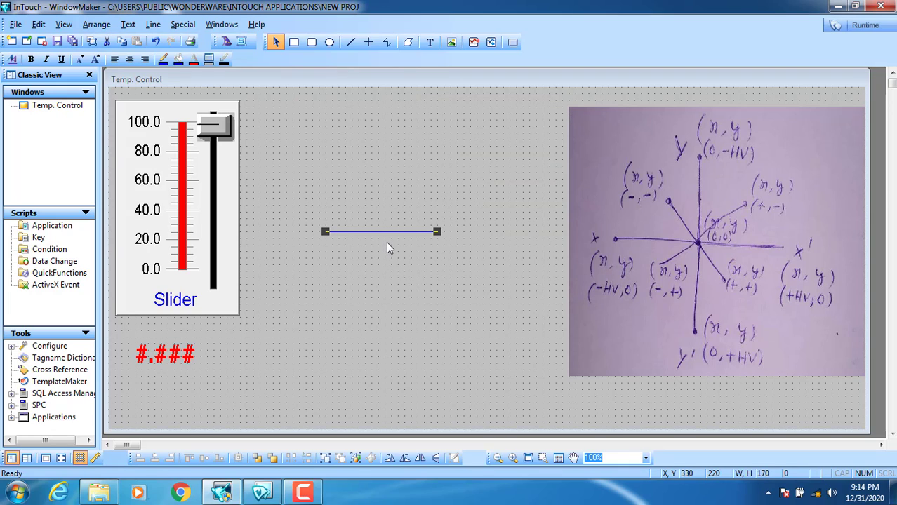
Nudge the horizontal line left to X 310, and dismiss its animation links without changes.
key("Left")
key("Left")
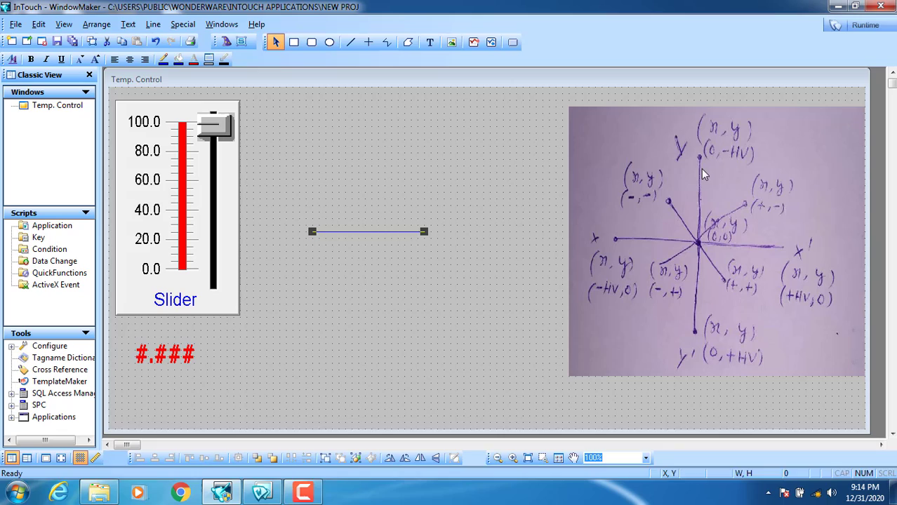
double_click(353, 232)
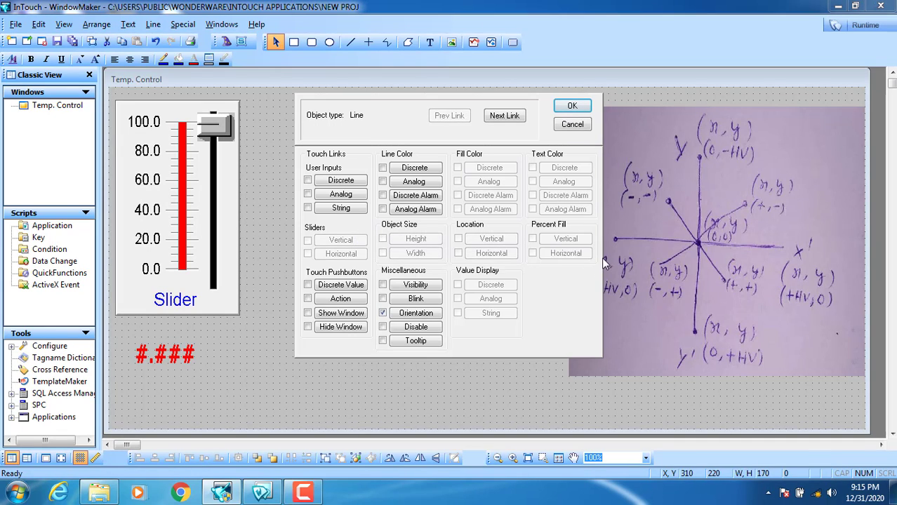
left_click(574, 106)
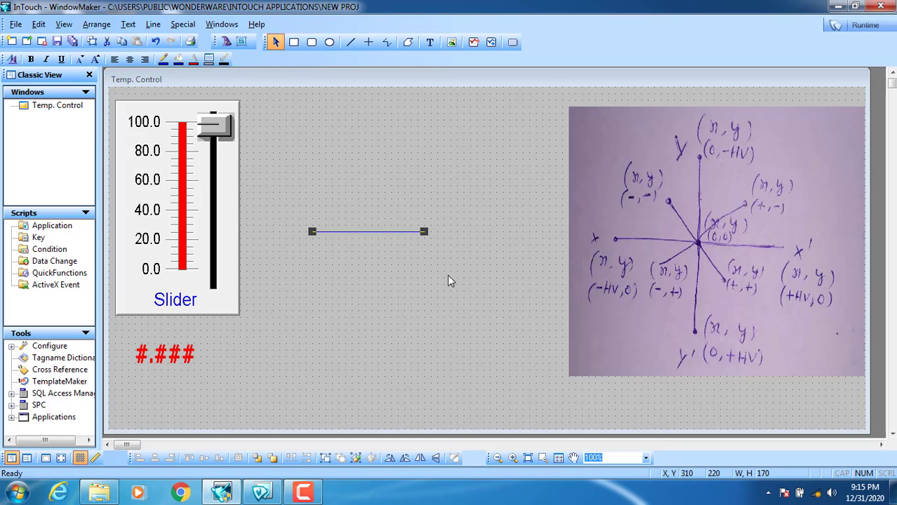
Set the rotation centre's X position to -85 in the line's Orientation link and apply it.
double_click(355, 232)
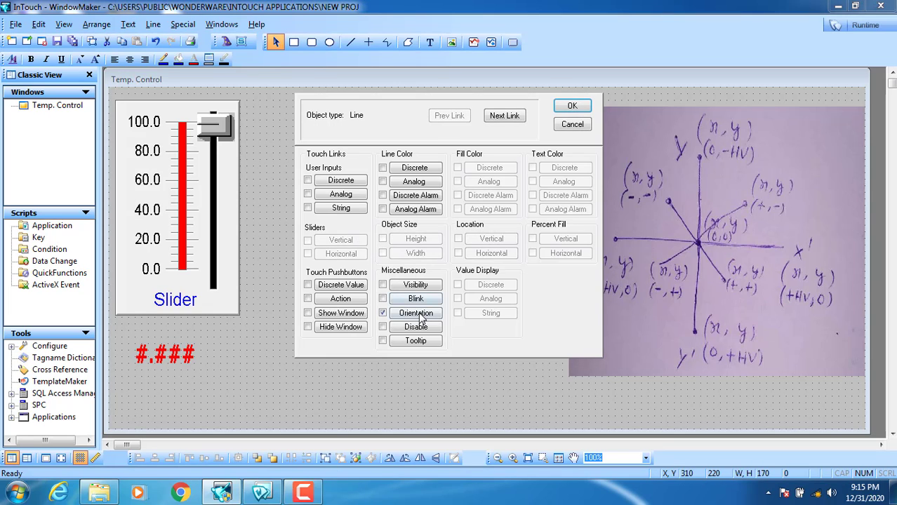
left_click(415, 260)
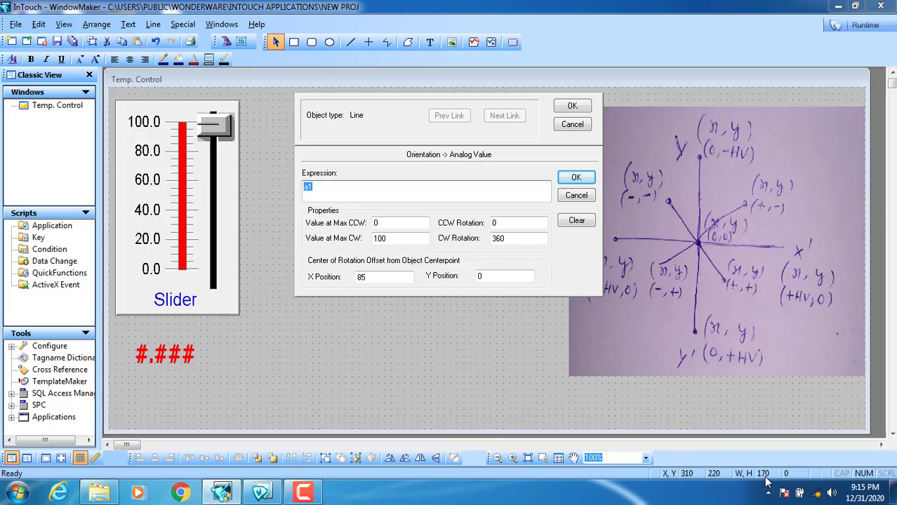
left_click(359, 277)
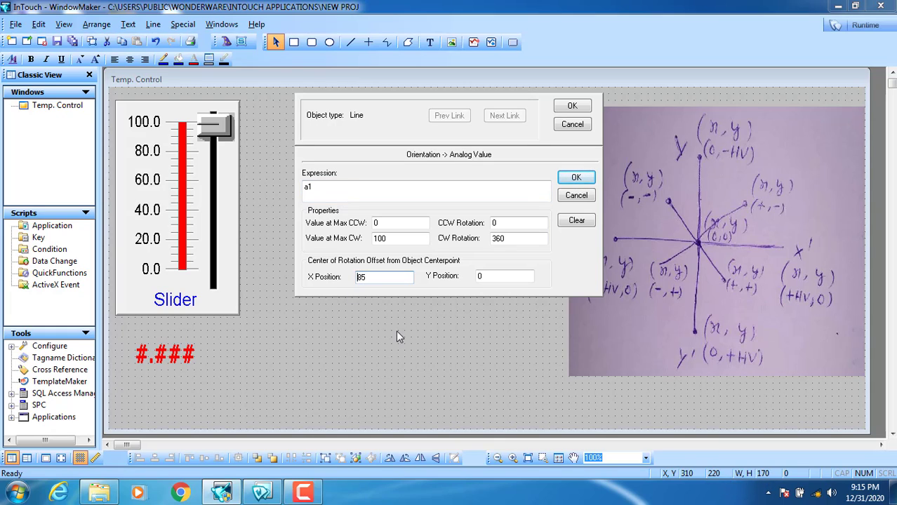
type("-")
left_click(568, 105)
Test the rotation about the negative X offset in WindowViewer with the slider at 100, and return to development.
left_click(858, 25)
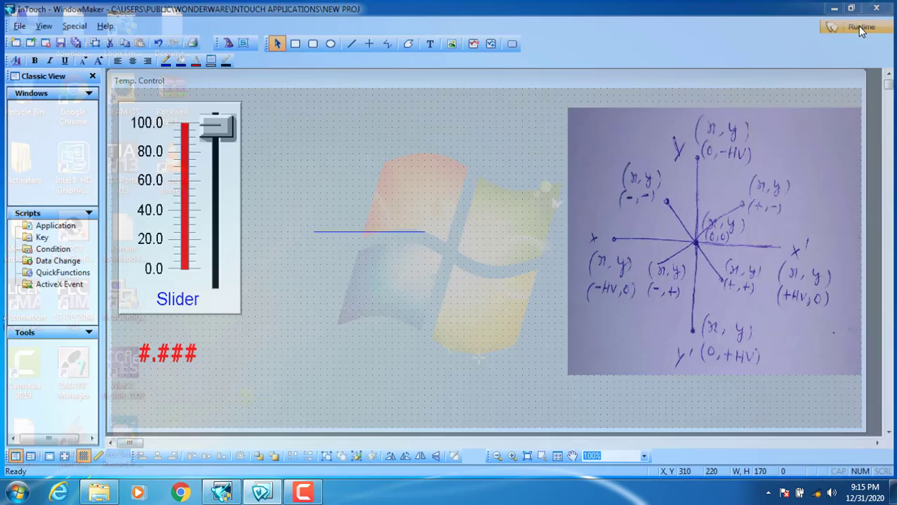
left_click_drag(109, 81, 98, 65)
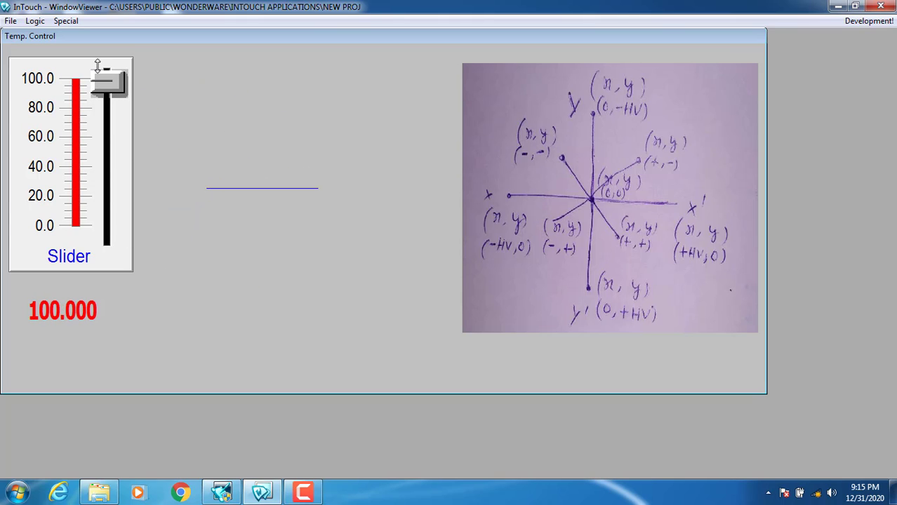
left_click(854, 23)
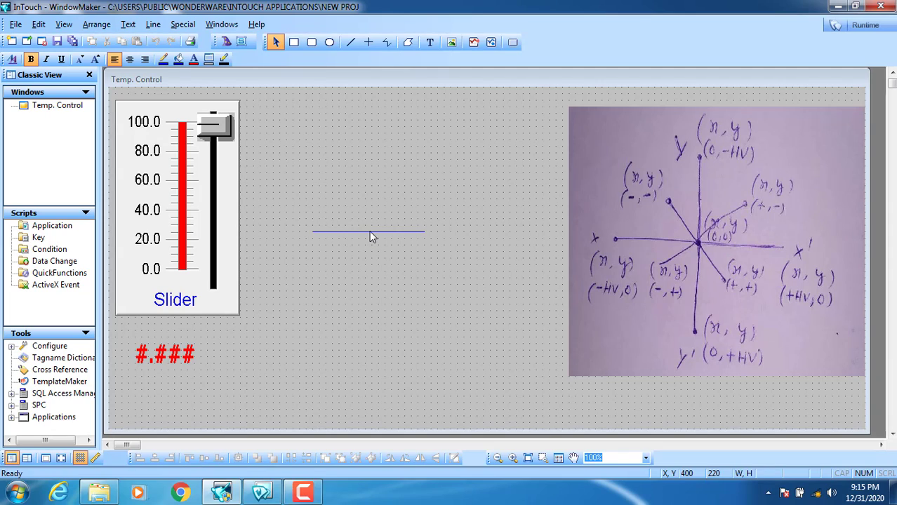
Reverse the line's Orientation link: CCW Rotation 360, CW Rotation 0, Value at Max CCW 100 and Value at Max CW 0, and apply it.
double_click(369, 232)
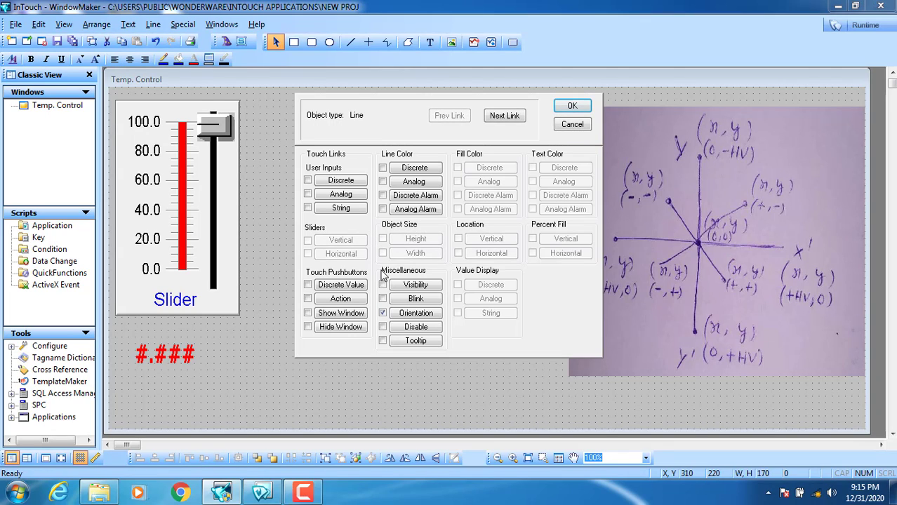
left_click(414, 313)
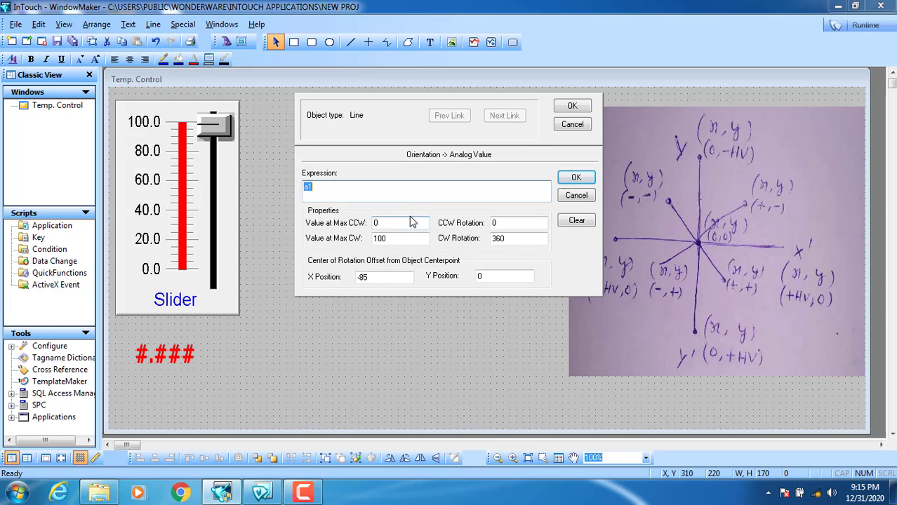
left_click(503, 225)
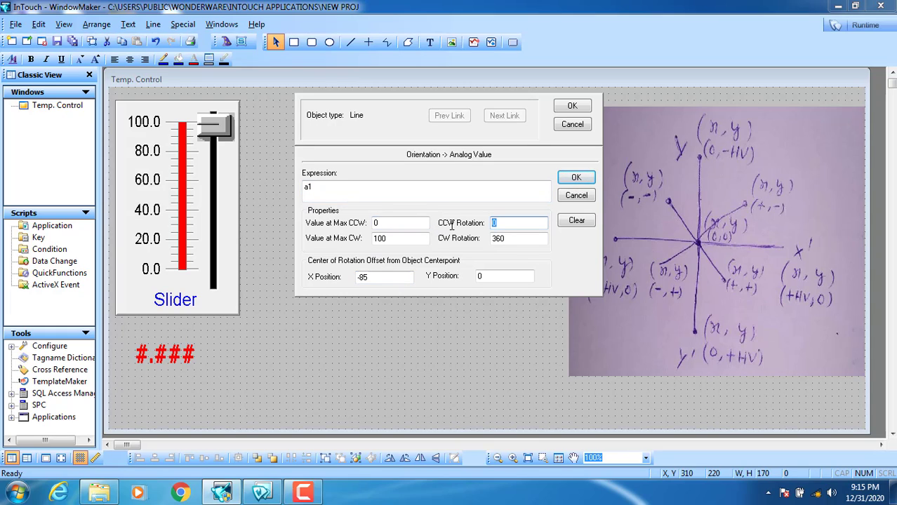
left_click(530, 243)
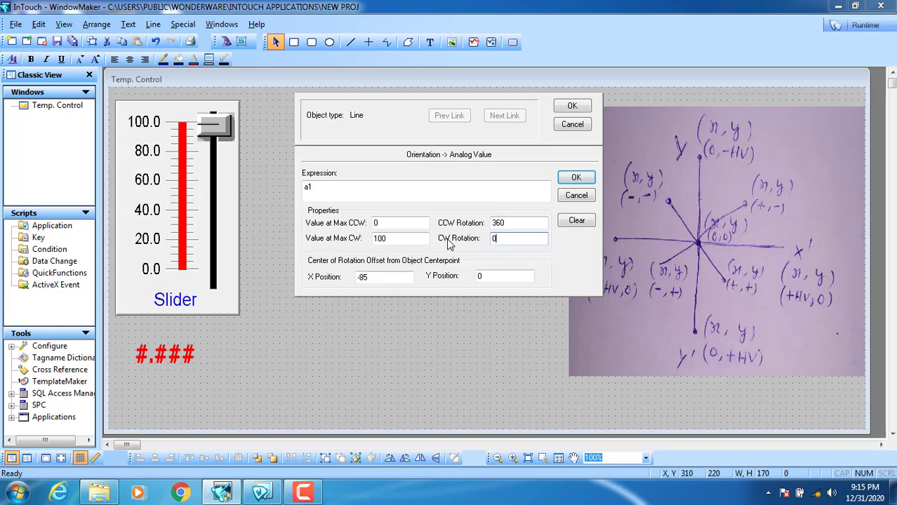
double_click(513, 225)
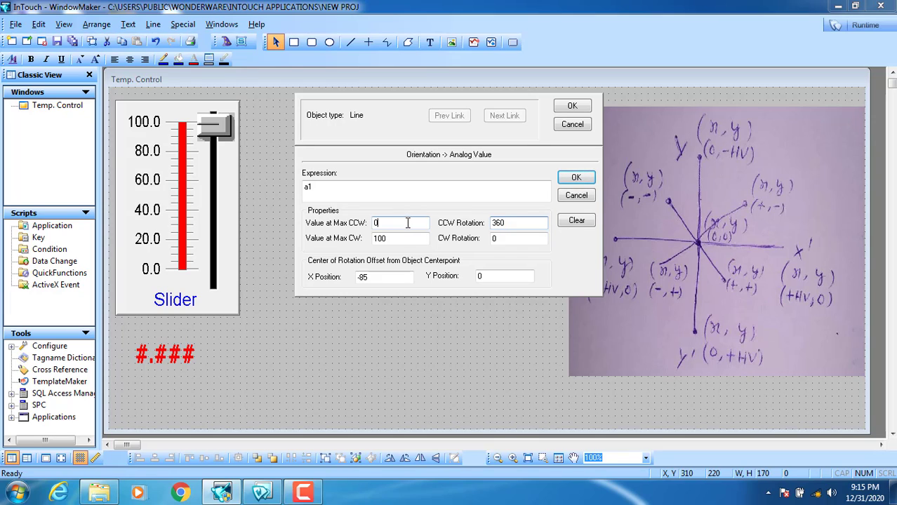
double_click(407, 223)
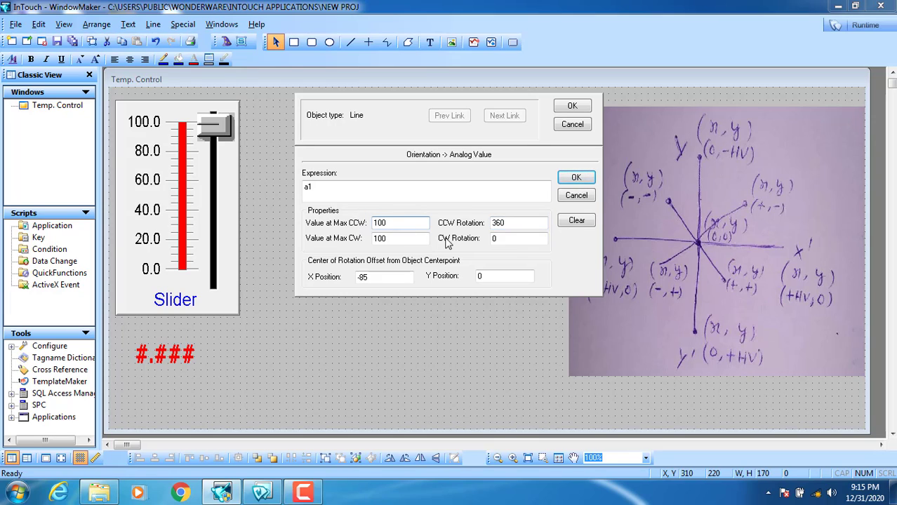
left_click_drag(502, 240, 341, 240)
type("0")
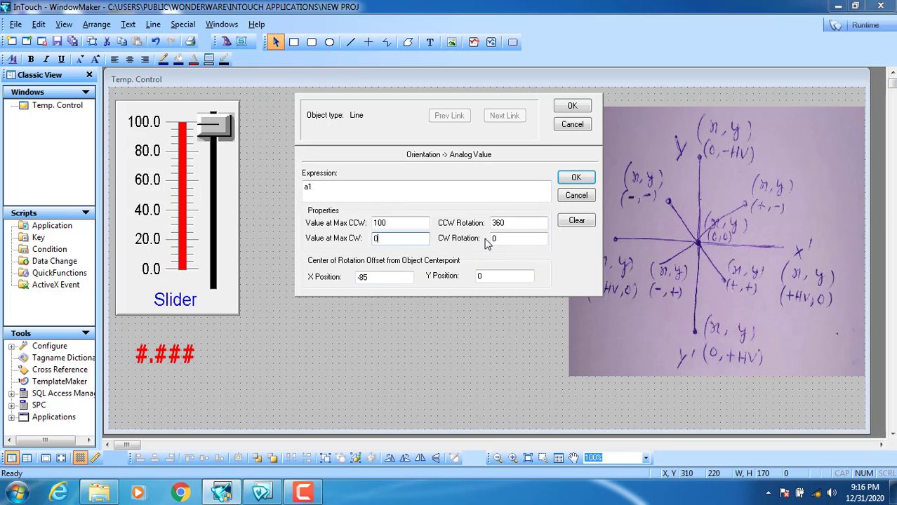
left_click(572, 107)
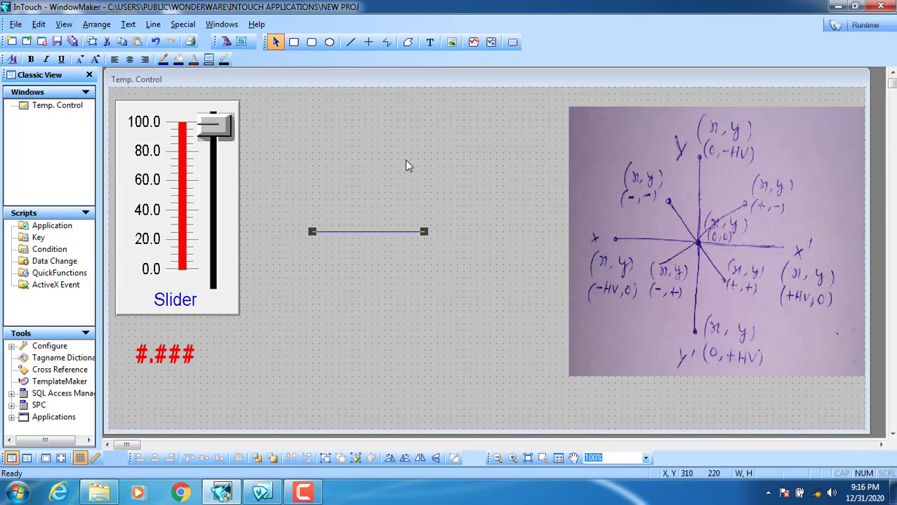
Test the counter-clockwise rotation in WindowViewer with the slider at 100, and return to development.
left_click(863, 25)
left_click_drag(109, 93, 59, 61)
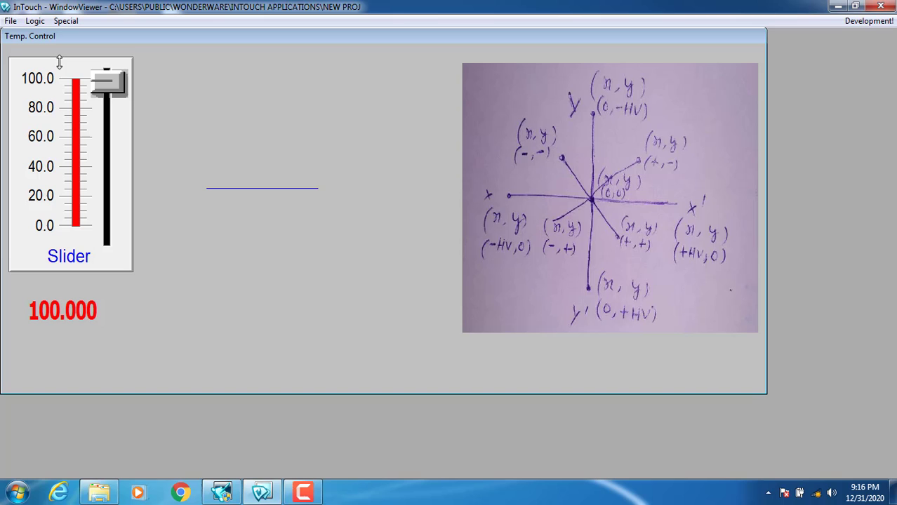
left_click(854, 21)
Set Value at Max CCW to 50 in the line's Orientation link and apply it.
double_click(343, 232)
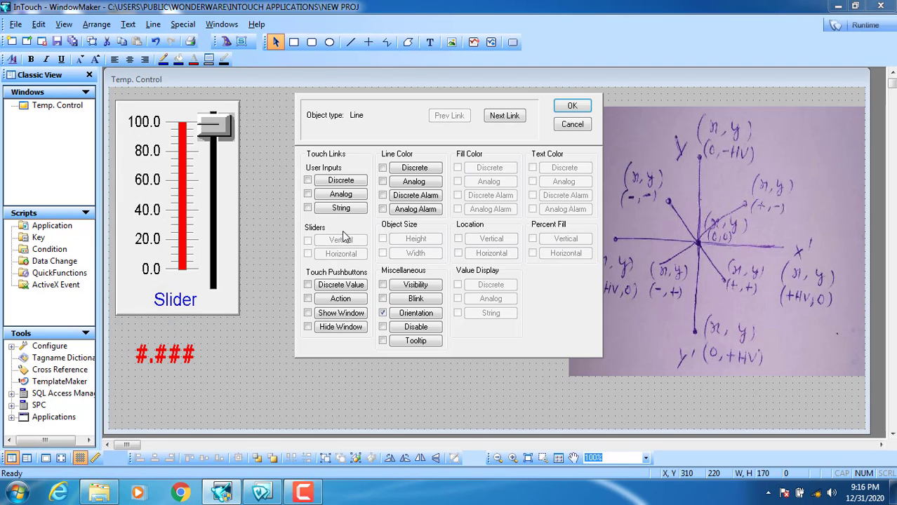
left_click(417, 315)
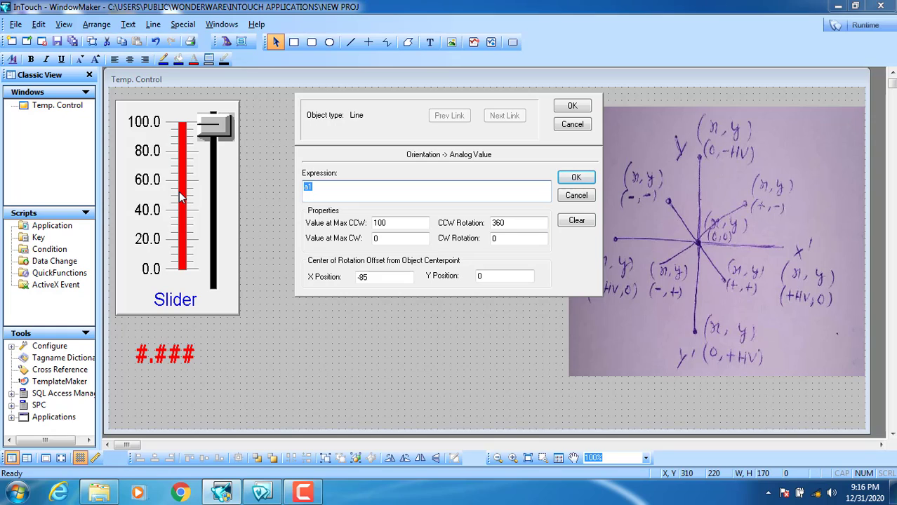
double_click(384, 240)
double_click(396, 223)
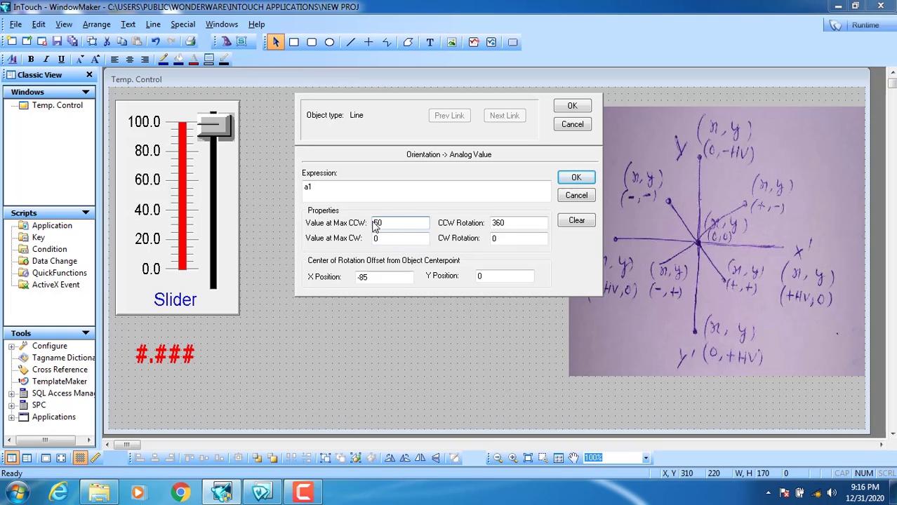
left_click_drag(388, 223, 353, 224)
left_click_drag(509, 223, 454, 223)
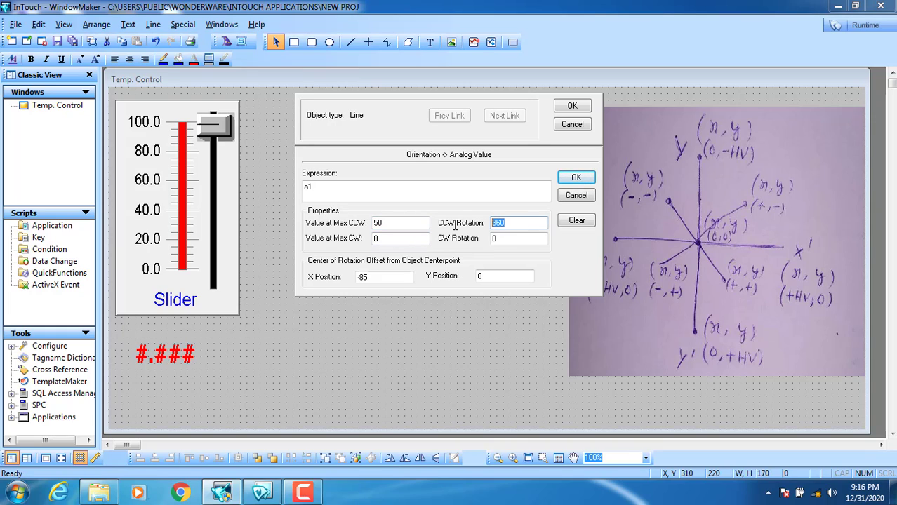
double_click(405, 237)
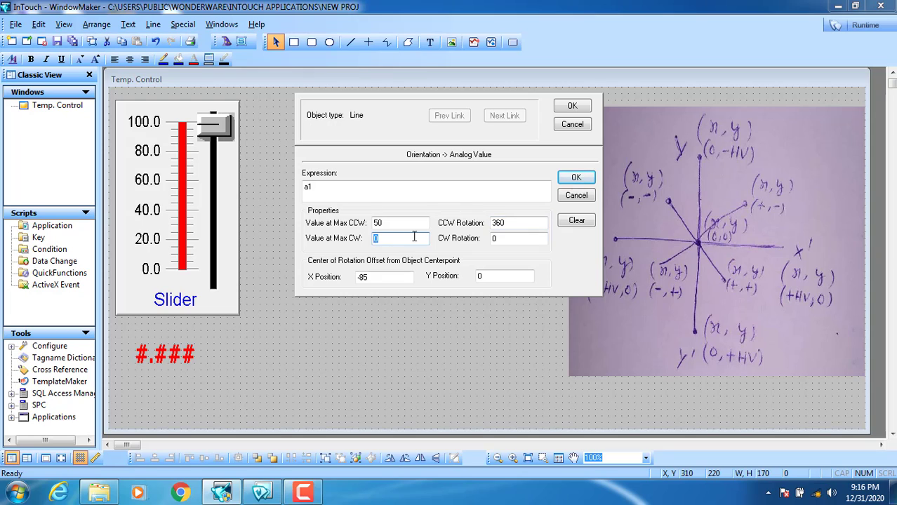
left_click(567, 107)
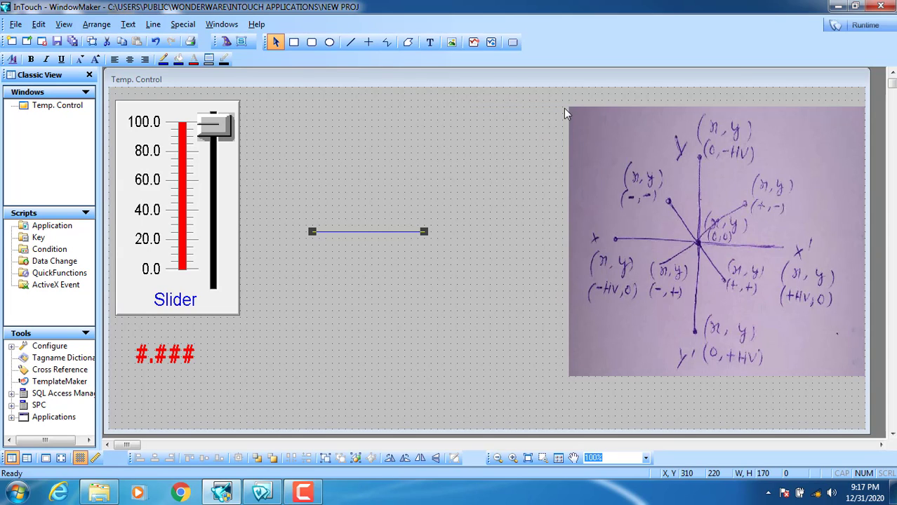
Test the line's counter-clockwise rotation in WindowViewer by moving the slider through its range, and return to development.
left_click(864, 28)
left_click_drag(124, 100, 101, 85)
left_click_drag(98, 179, 115, 109)
left_click(877, 21)
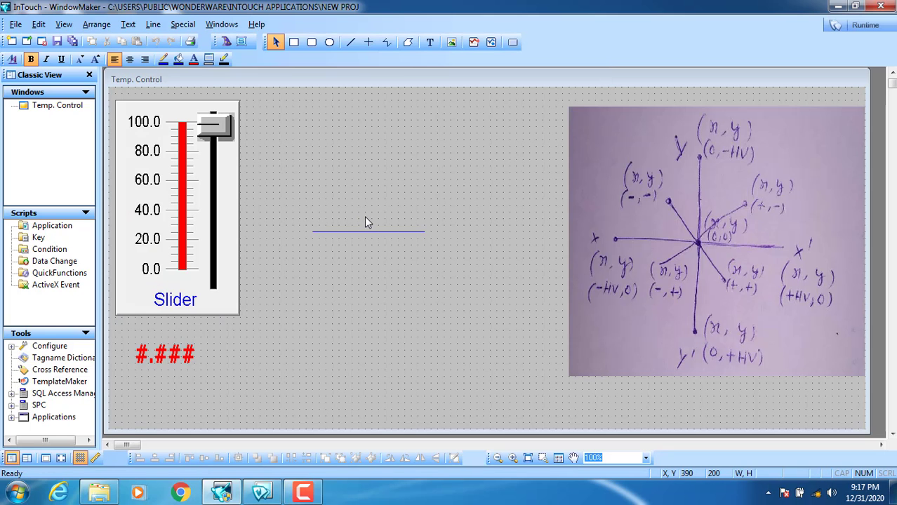
Reshape the horizontal line into a diagonal rising from lower left to upper right, about 120 wide and 120 high.
left_click(387, 232)
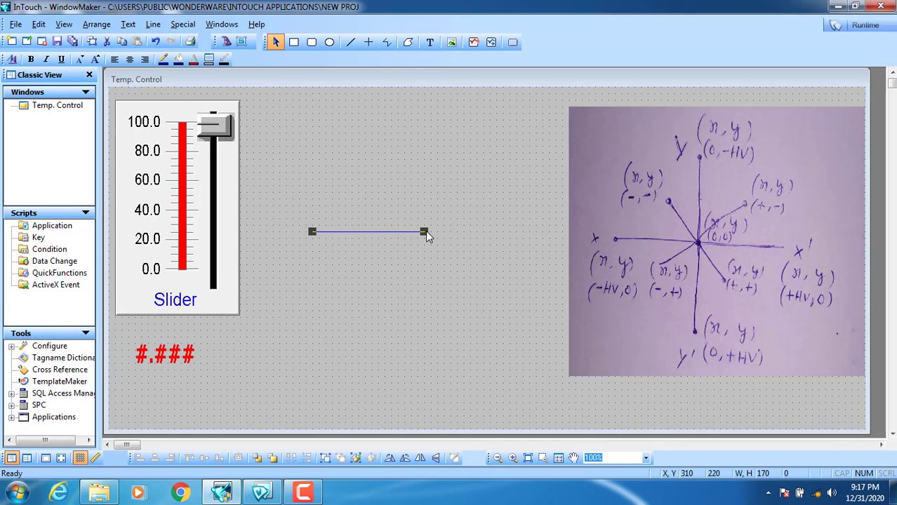
left_click_drag(425, 231, 410, 310)
left_click_drag(359, 278, 372, 236)
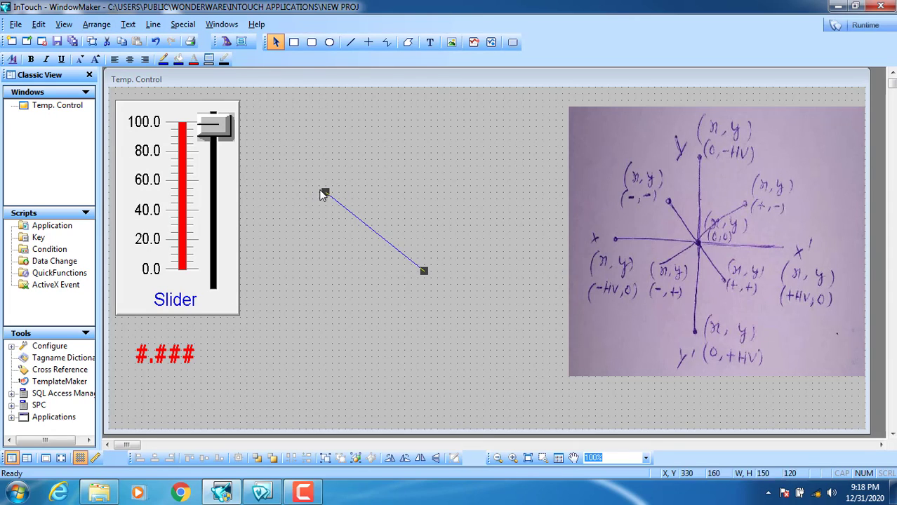
left_click_drag(323, 196, 319, 291)
left_click_drag(427, 272, 417, 229)
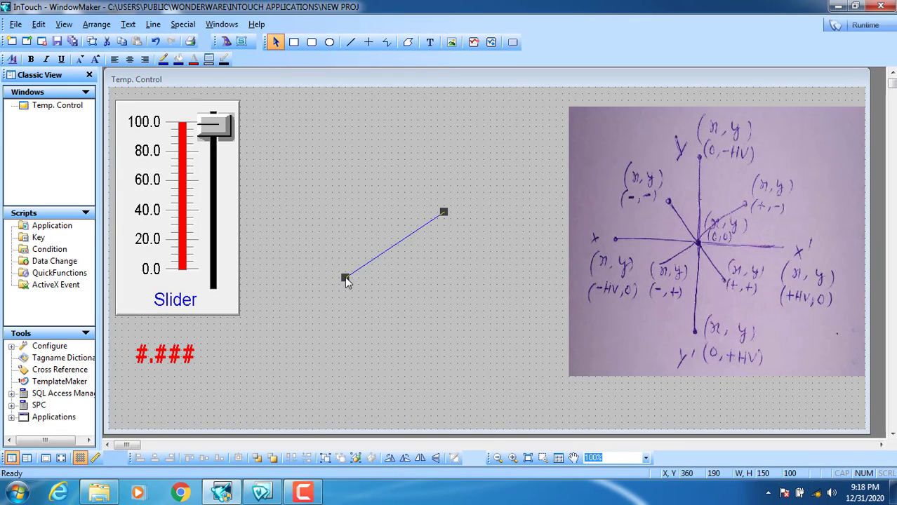
left_click_drag(346, 280, 364, 291)
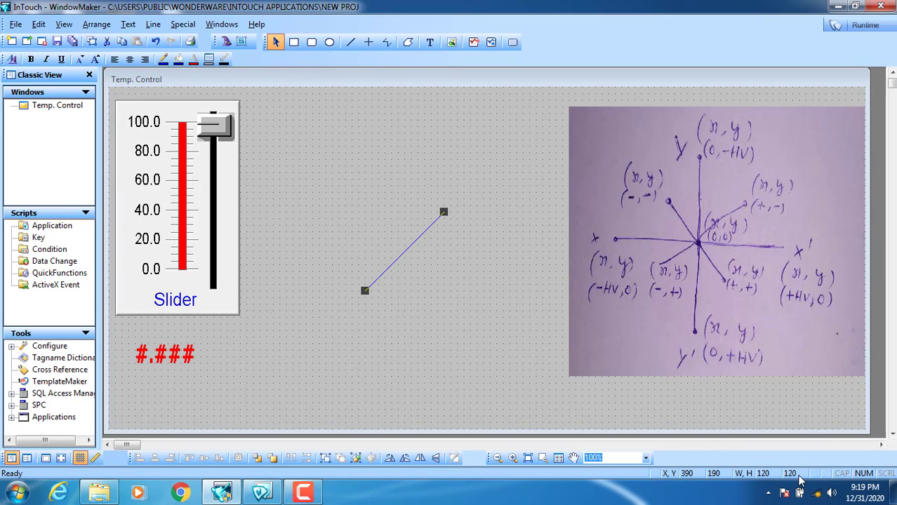
Set the rotation centre's Y position to 60 in the diagonal line's Orientation link and apply it.
double_click(415, 248)
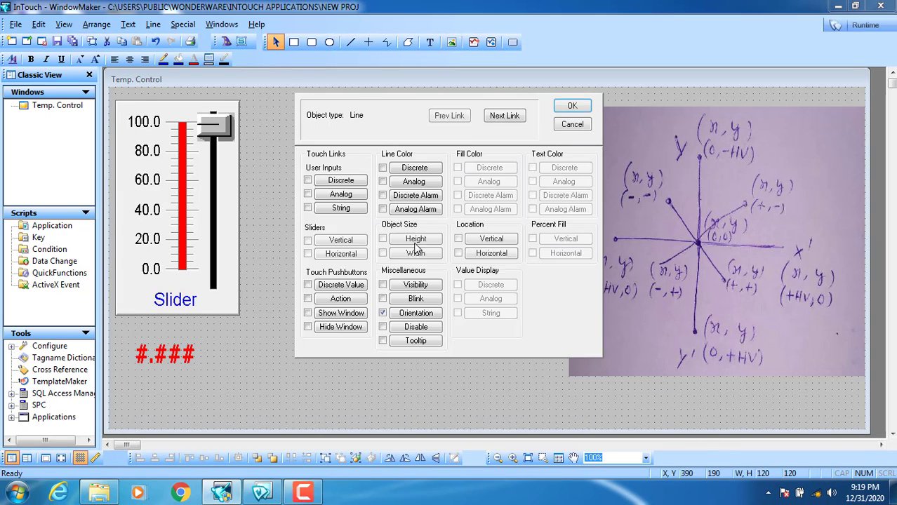
left_click(416, 319)
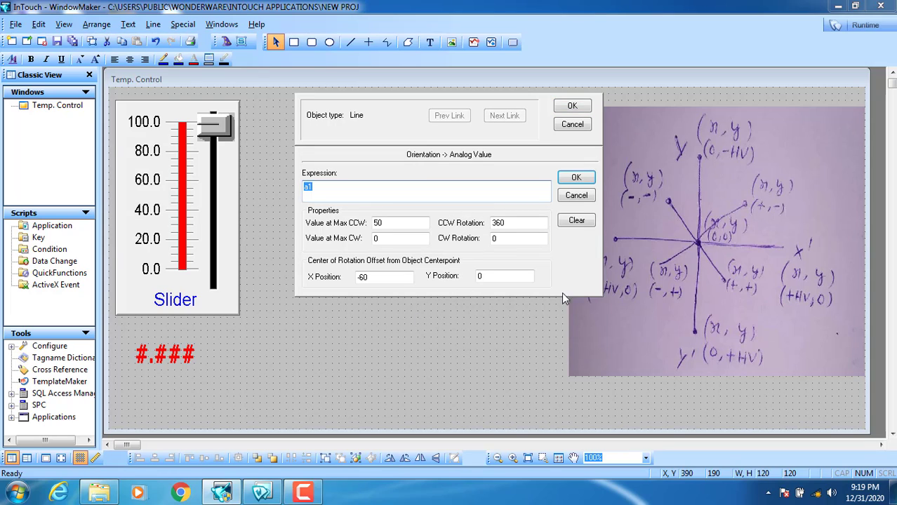
left_click(361, 277)
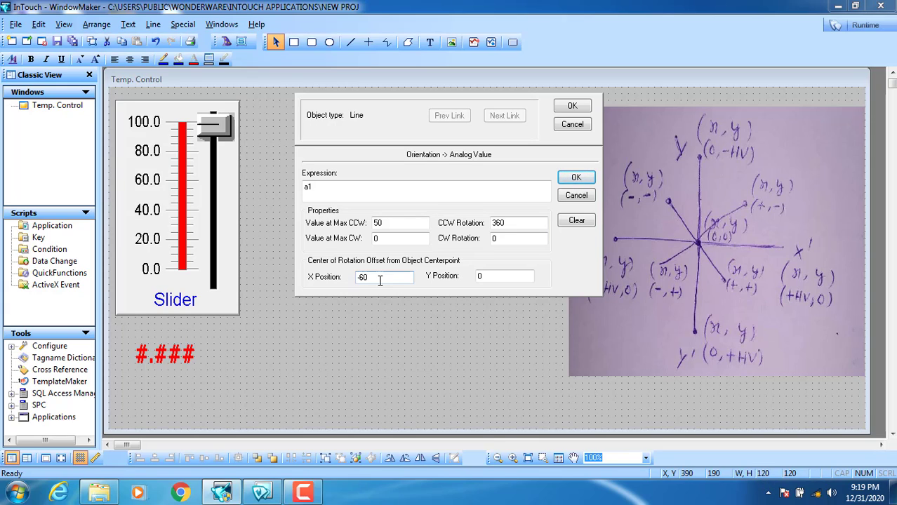
double_click(510, 277)
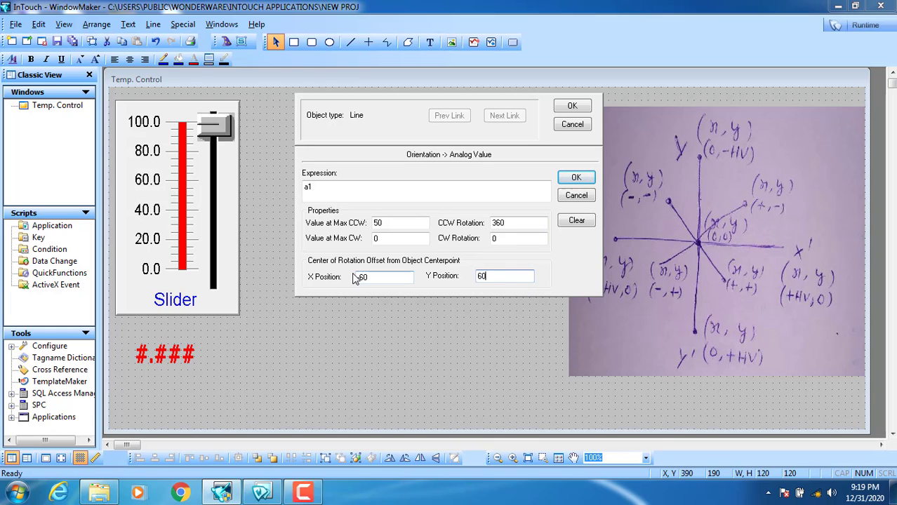
left_click(572, 105)
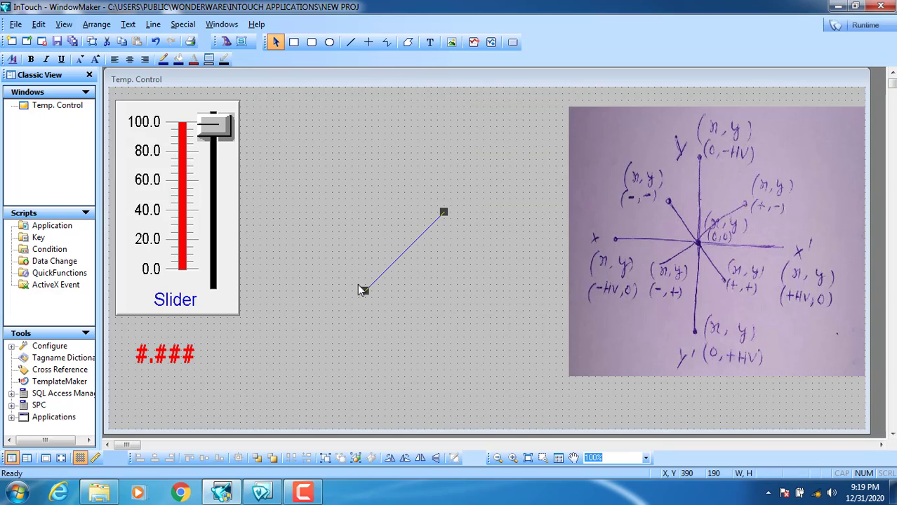
Test the diagonal line's rotation about its offset centre in WindowViewer by moving the slider.
left_click(861, 25)
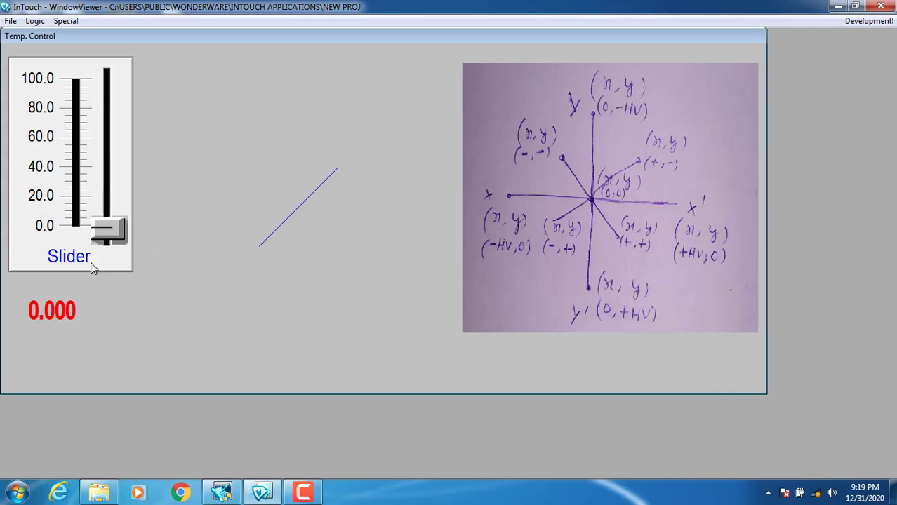
left_click_drag(104, 229, 120, 239)
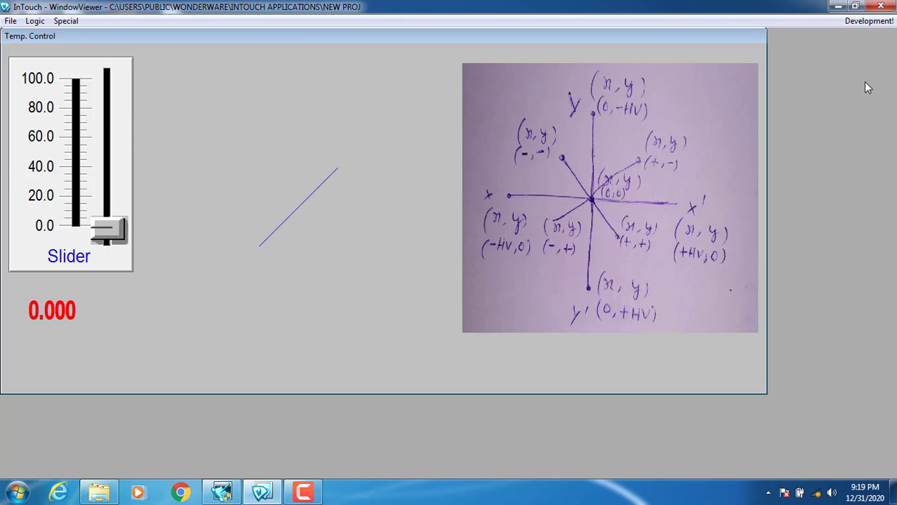